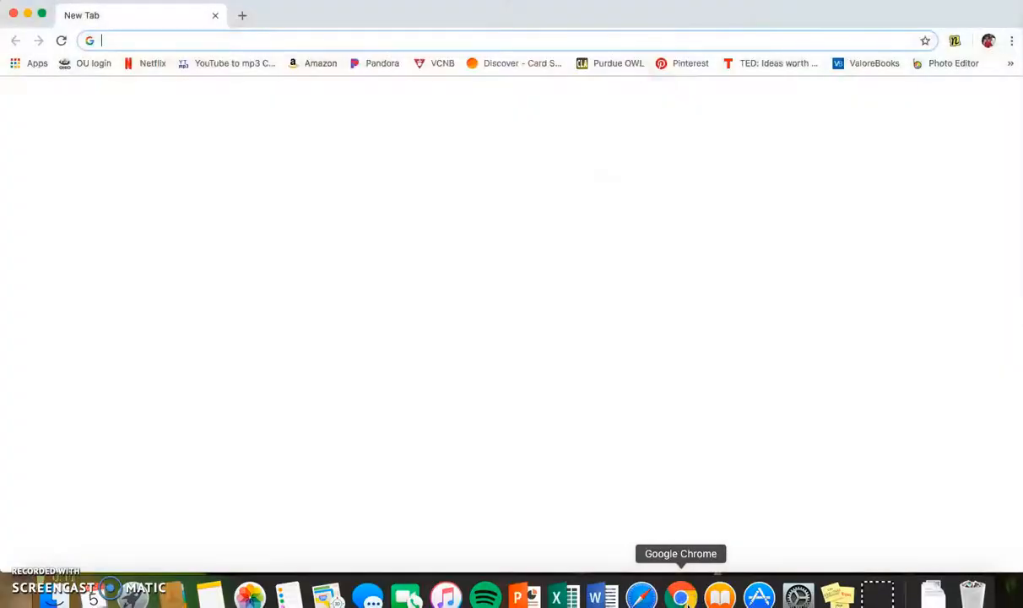
Go to livetext.com and sign in to the account with the saved login details
type("livetext.com")
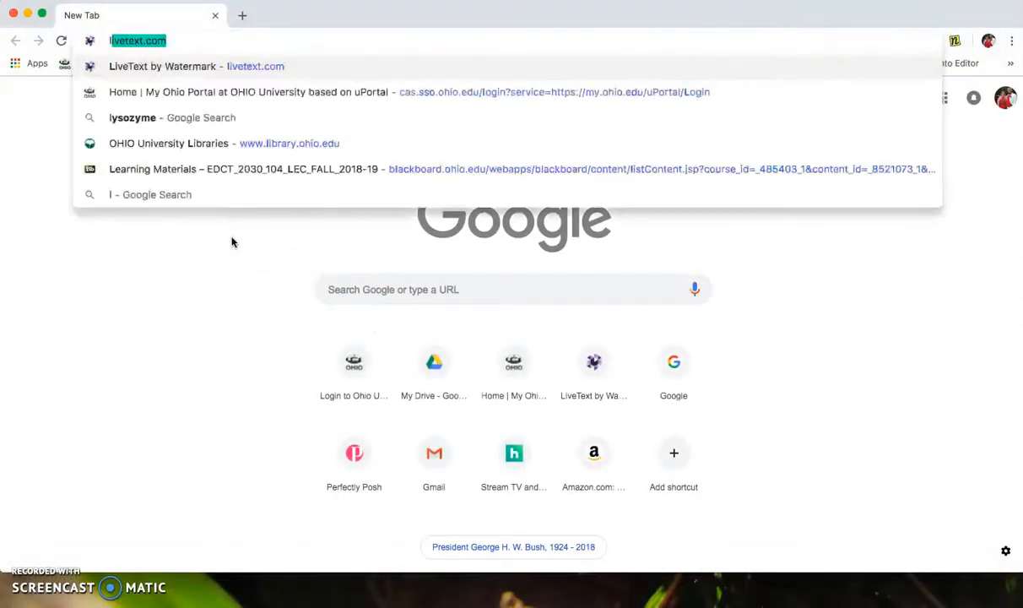
key("Return")
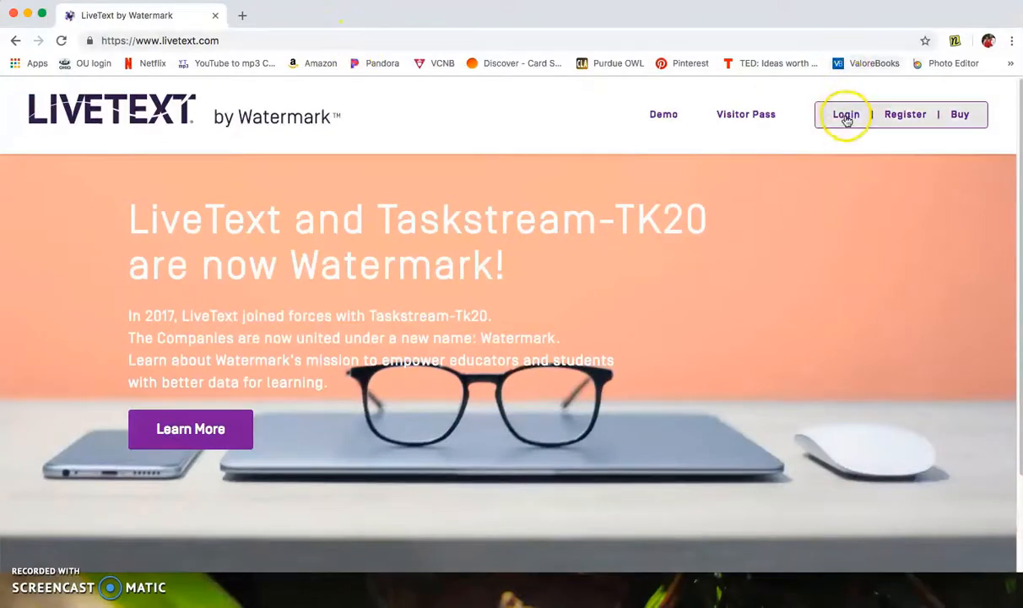
left_click(846, 114)
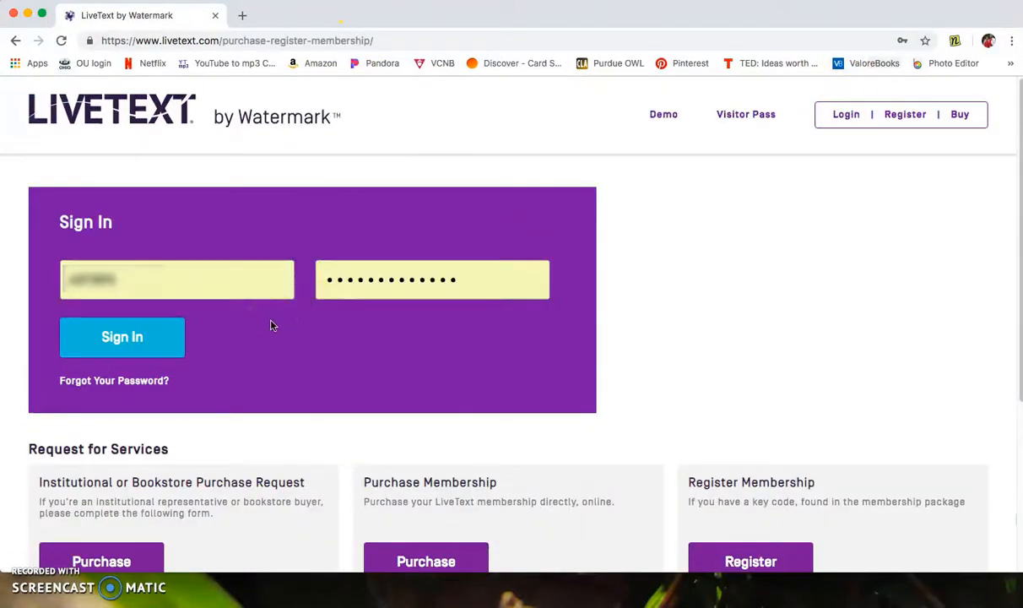
scroll(388, 376, "down", 1)
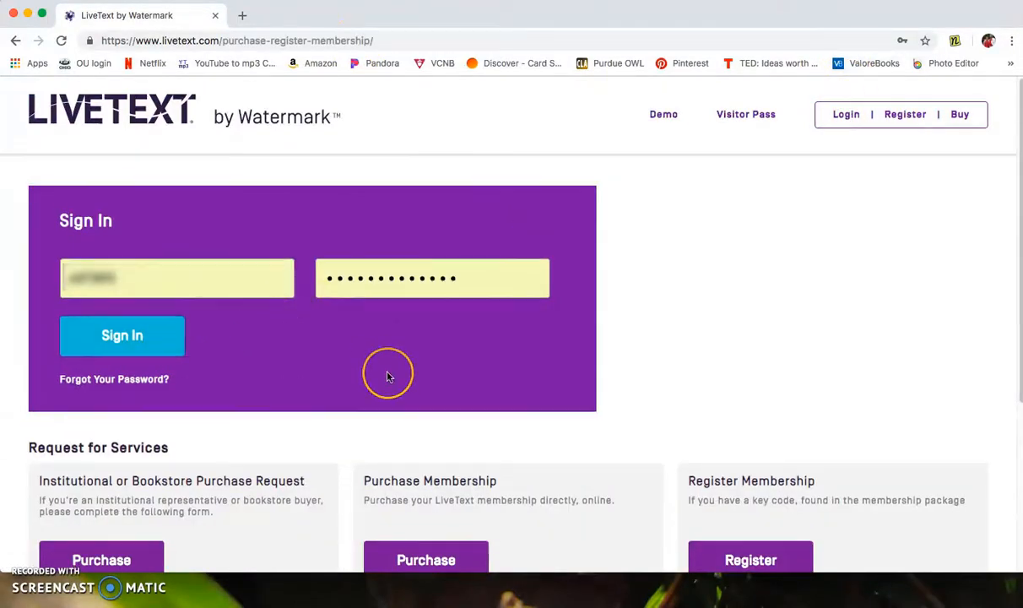
scroll(387, 377, "down", 2)
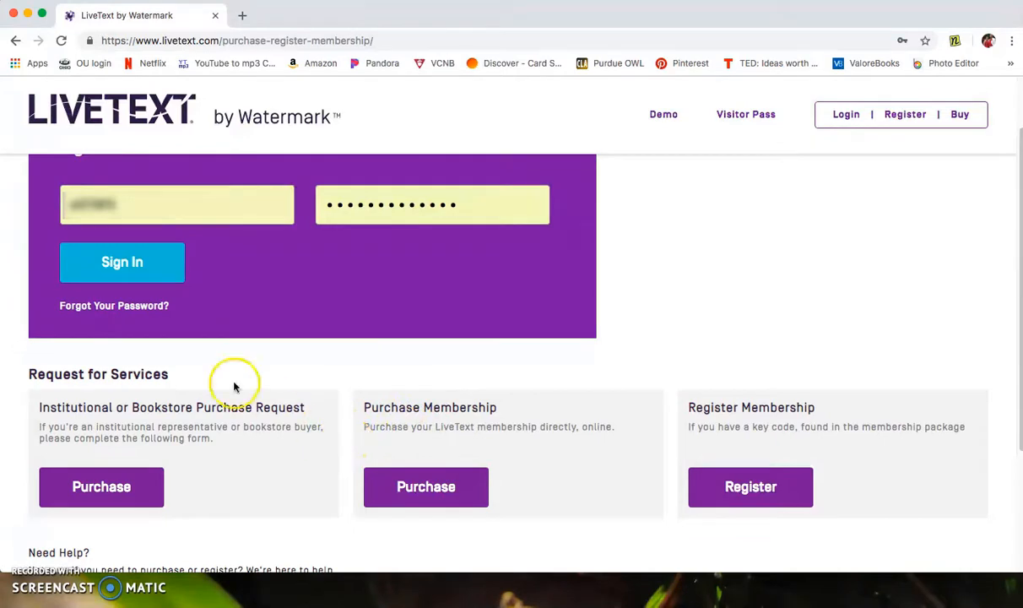
left_click(142, 267)
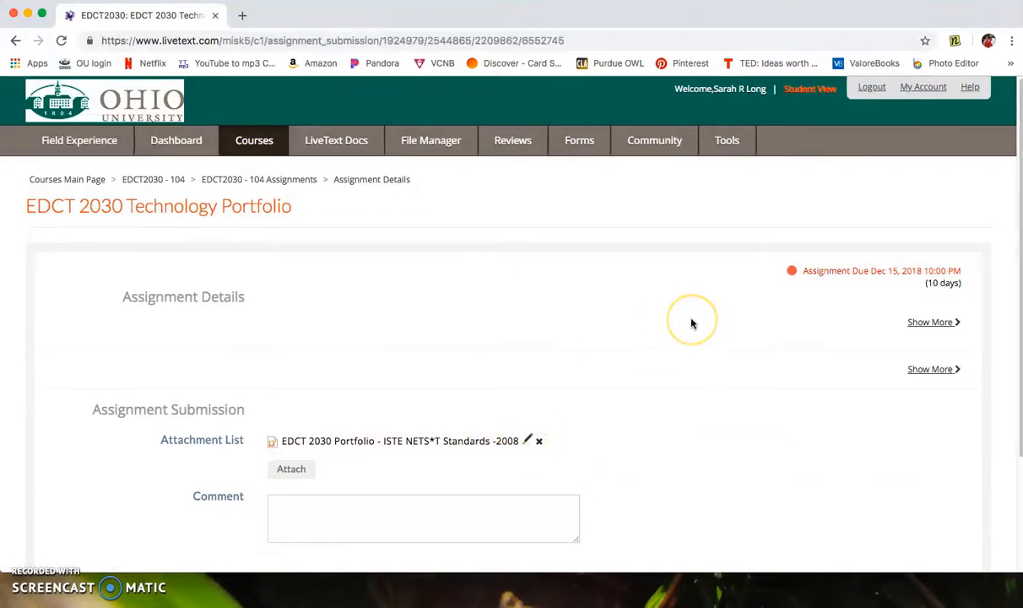
Check the EDCT 2030 Technology Portfolio assignment's submission section and open the attached EDCT 2030 Portfolio document for editing
scroll(691, 323, "down", 4)
scroll(692, 324, "up", 3)
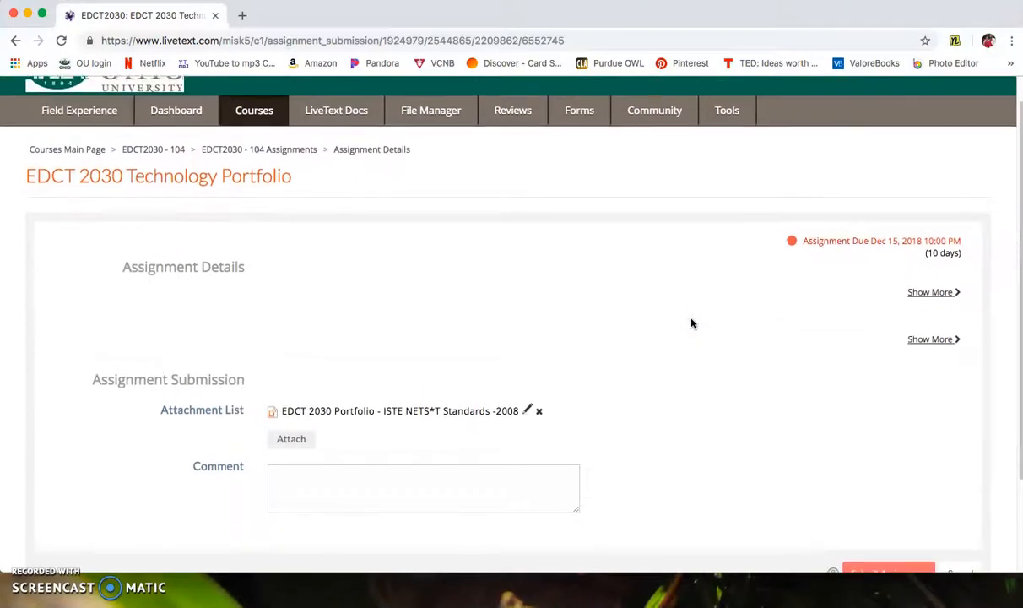
scroll(691, 323, "down", 2)
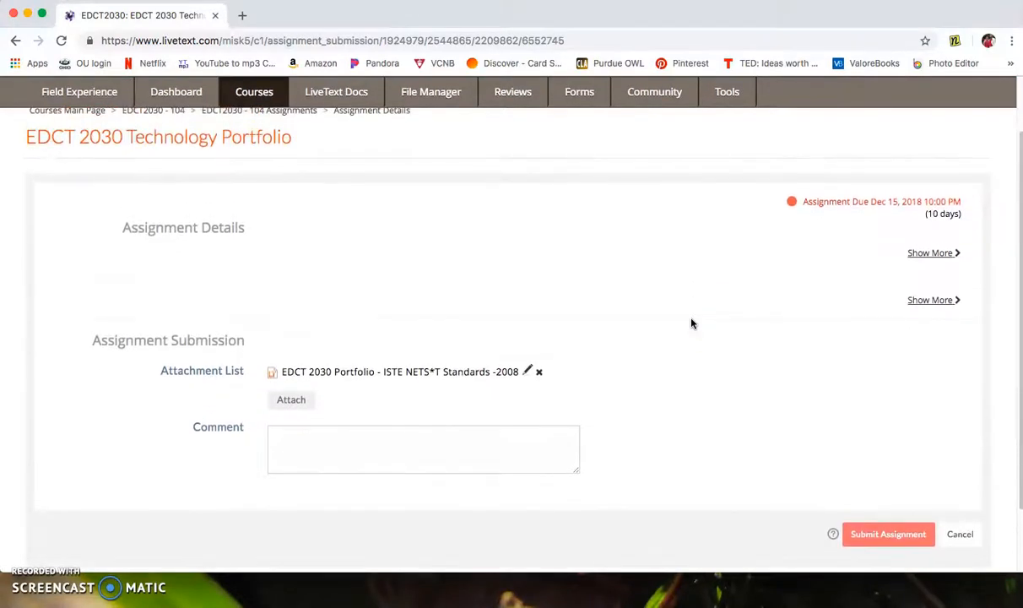
scroll(692, 324, "down", 1)
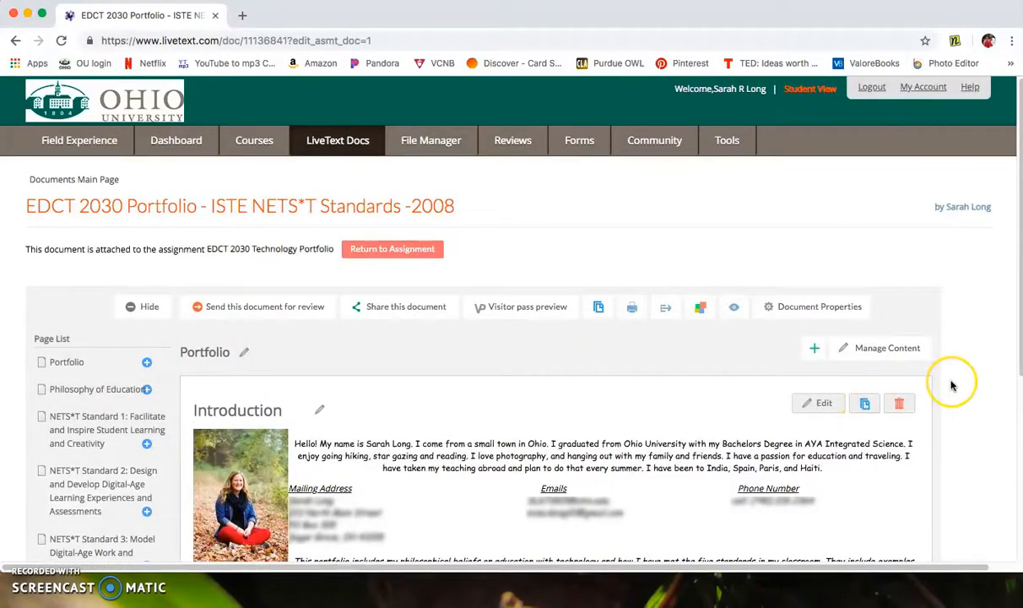
Look over the Introduction section on the document's Portfolio page
scroll(953, 384, "down", 3)
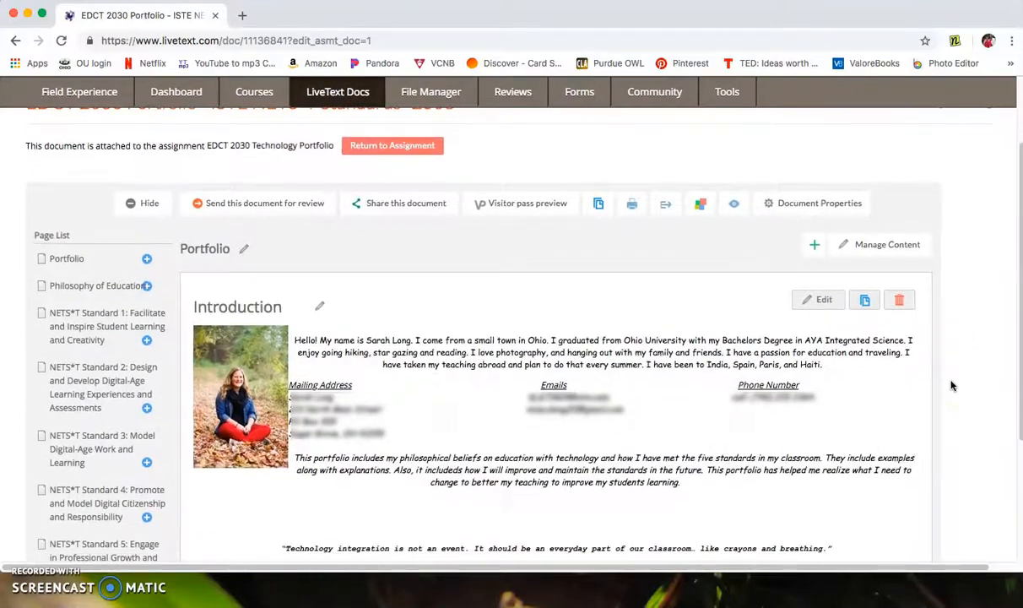
scroll(283, 372, "down", 2)
scroll(283, 371, "down", 1)
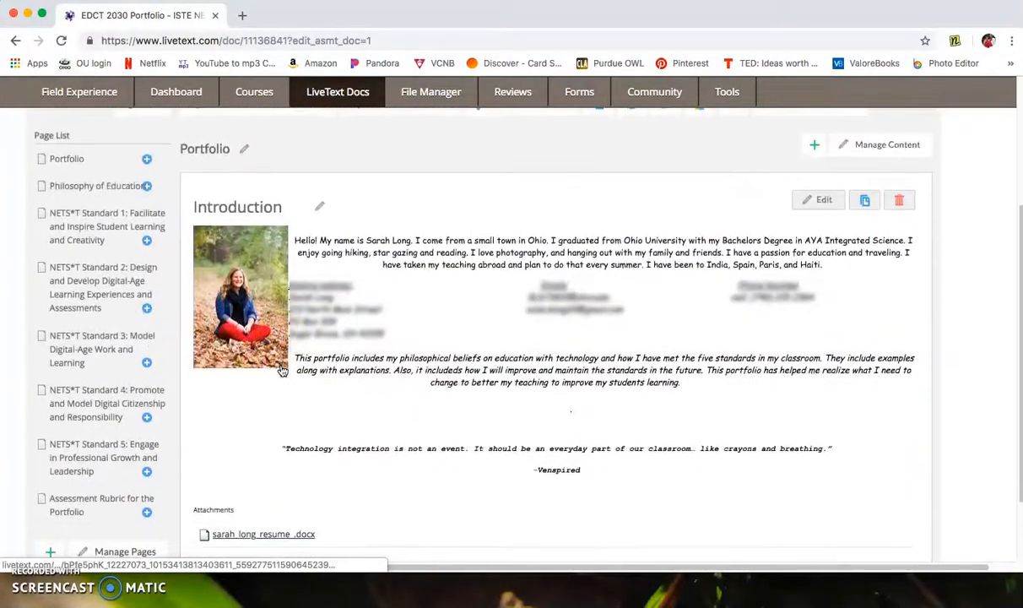
scroll(282, 372, "up", 2)
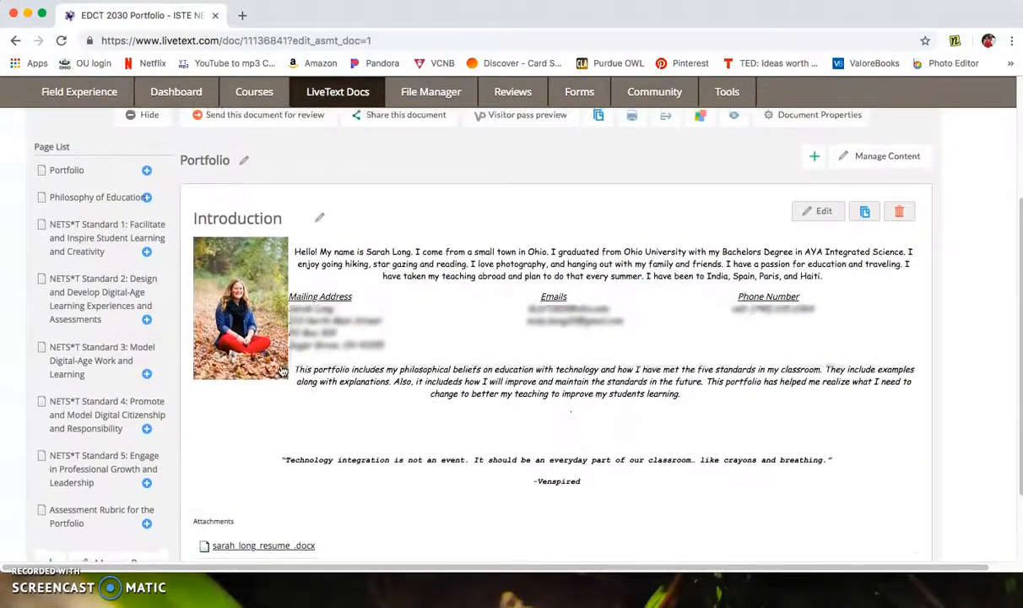
Preview the Philosophy of Education and NETS*T Standard 1 pages of the document and return to the Portfolio page
left_click(129, 224)
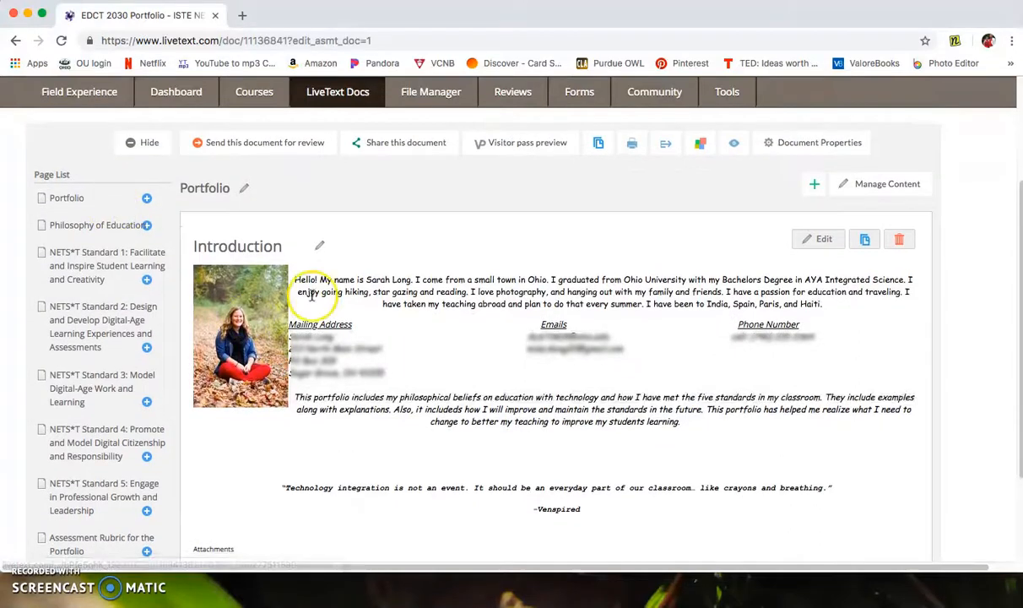
left_click(83, 226)
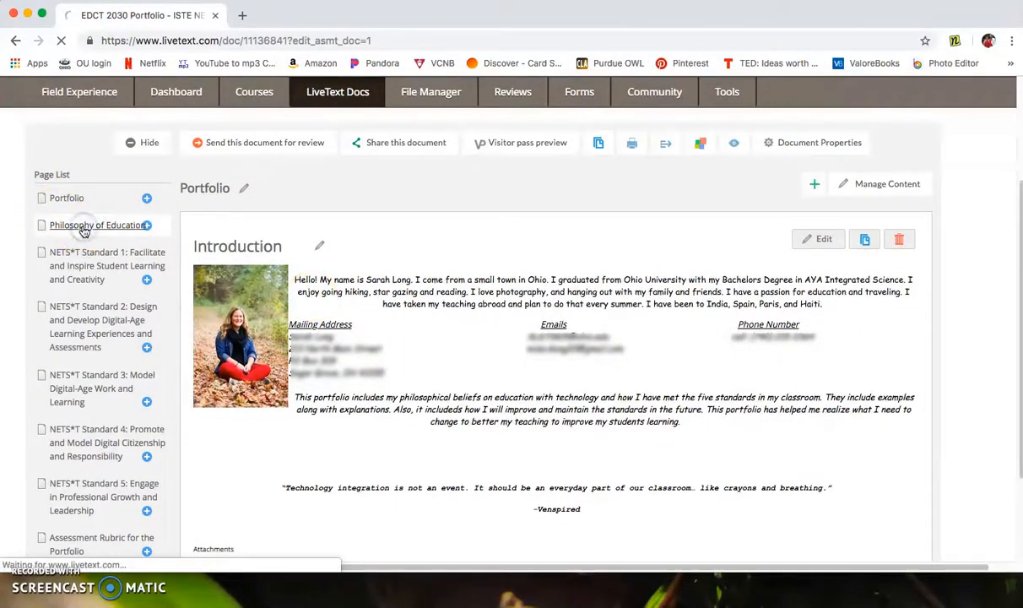
scroll(309, 390, "down", 2)
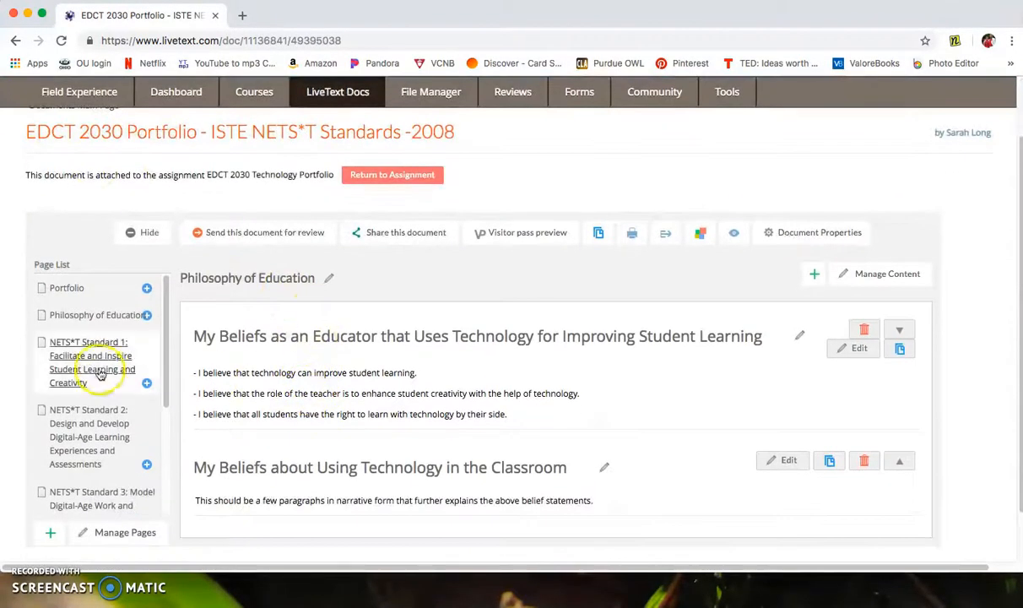
left_click(94, 361)
left_click(74, 367)
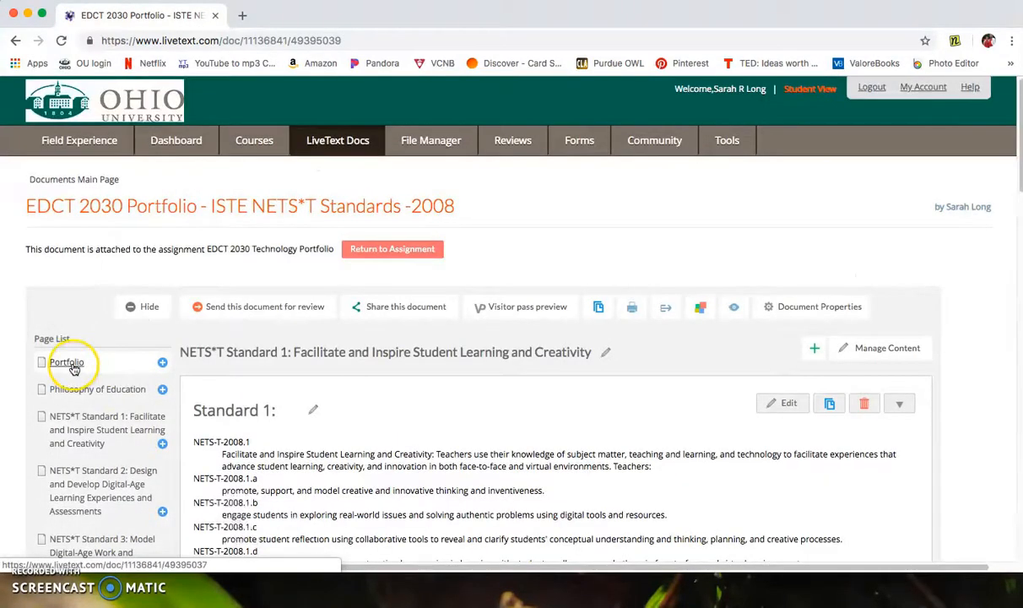
Examine the Introduction's biography, contact details, portfolio description, quote and attached resume on the Portfolio page
scroll(784, 407, "down", 3)
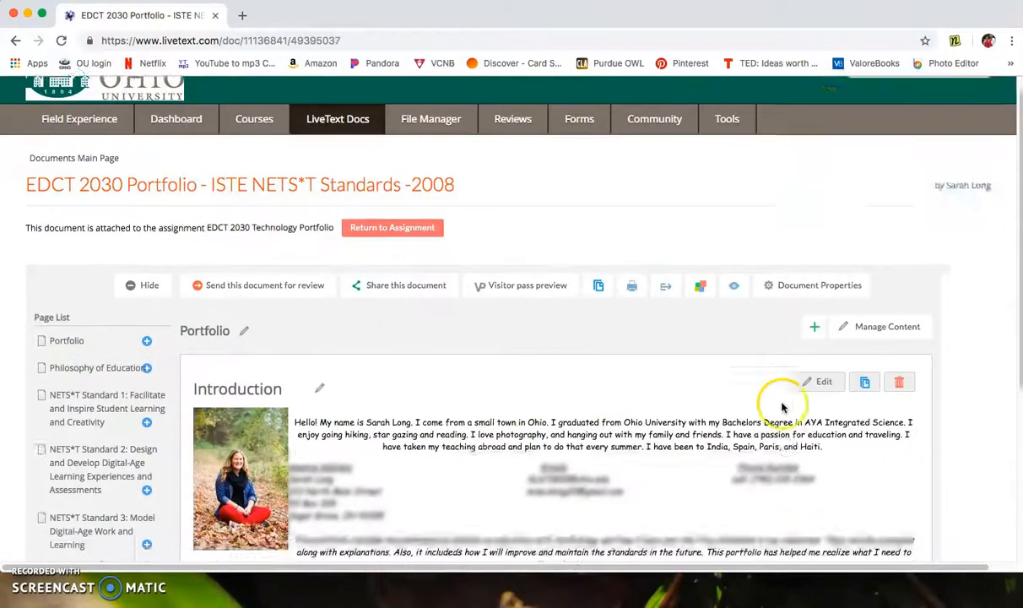
scroll(998, 439, "down", 2)
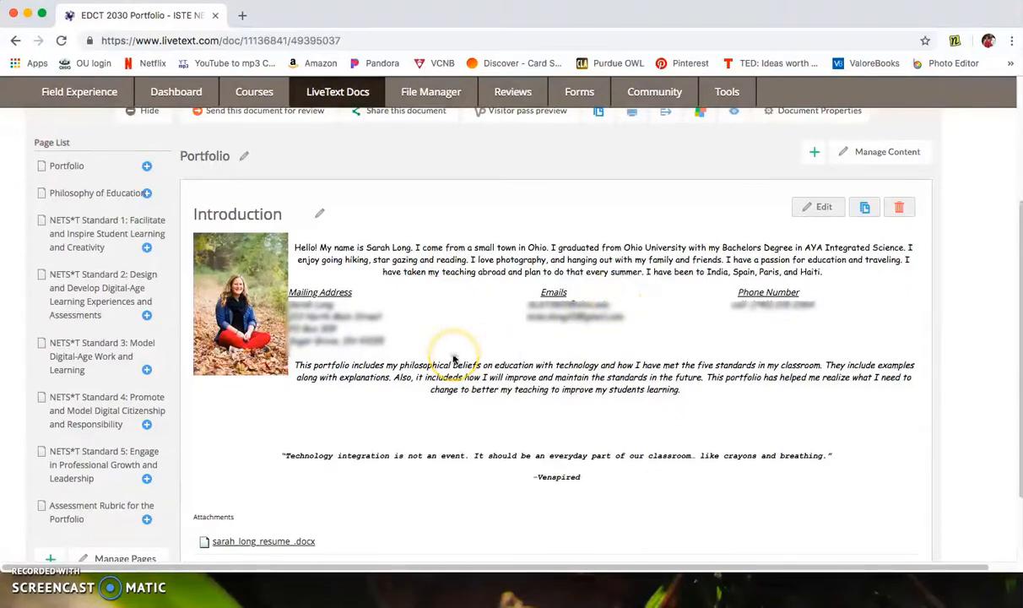
scroll(454, 358, "down", 1)
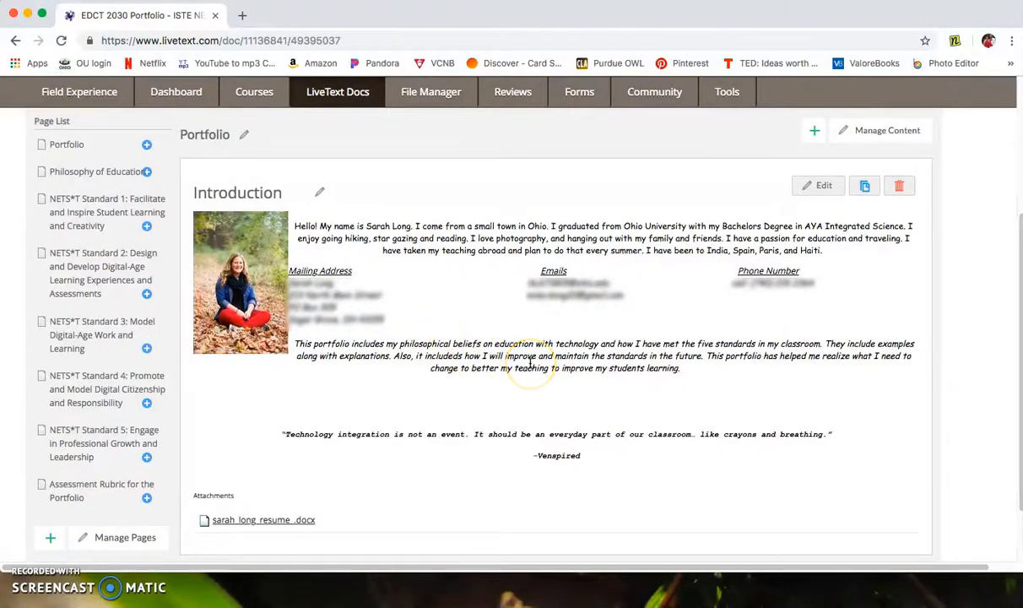
scroll(530, 362, "down", 2)
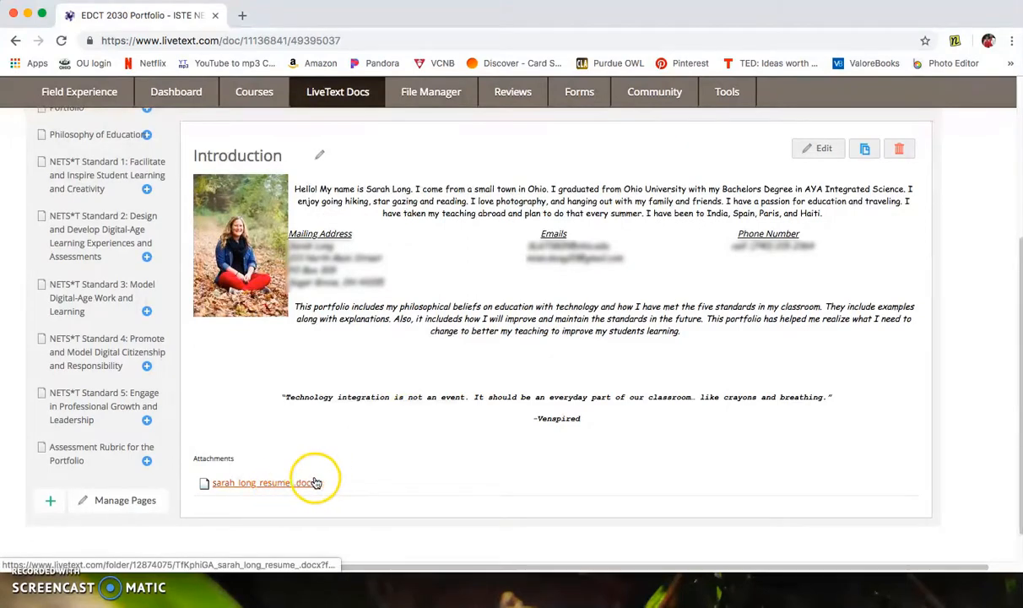
scroll(345, 482, "down", 1)
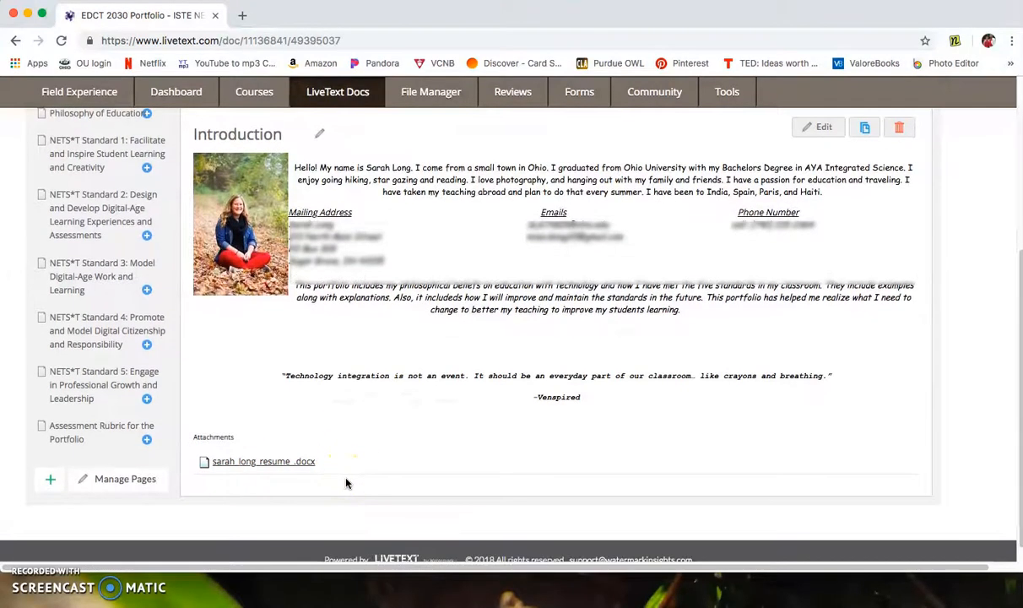
scroll(343, 482, "up", 1)
scroll(493, 445, "up", 1)
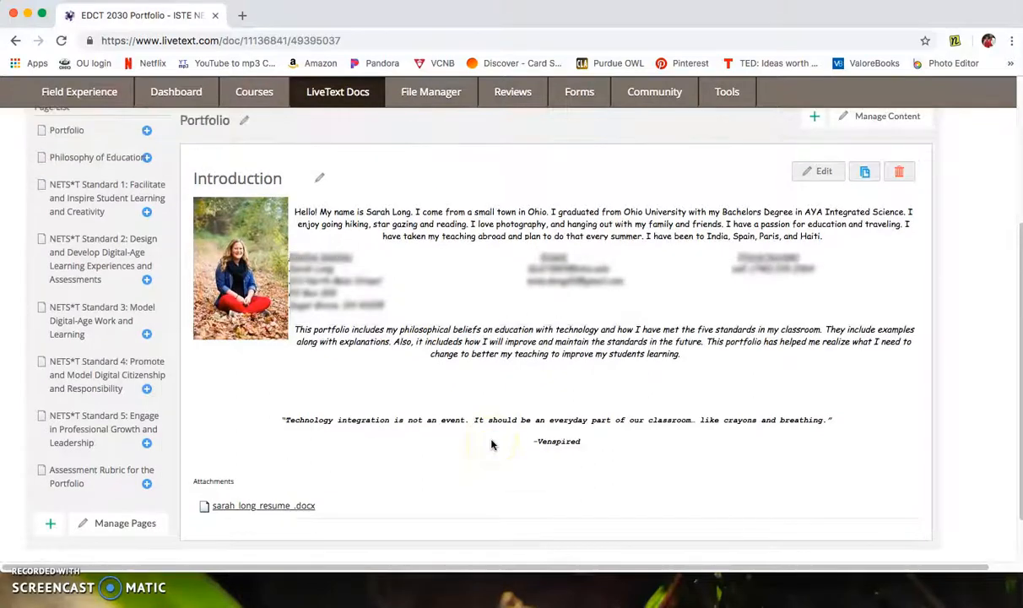
scroll(490, 434, "up", 2)
scroll(493, 432, "up", 1)
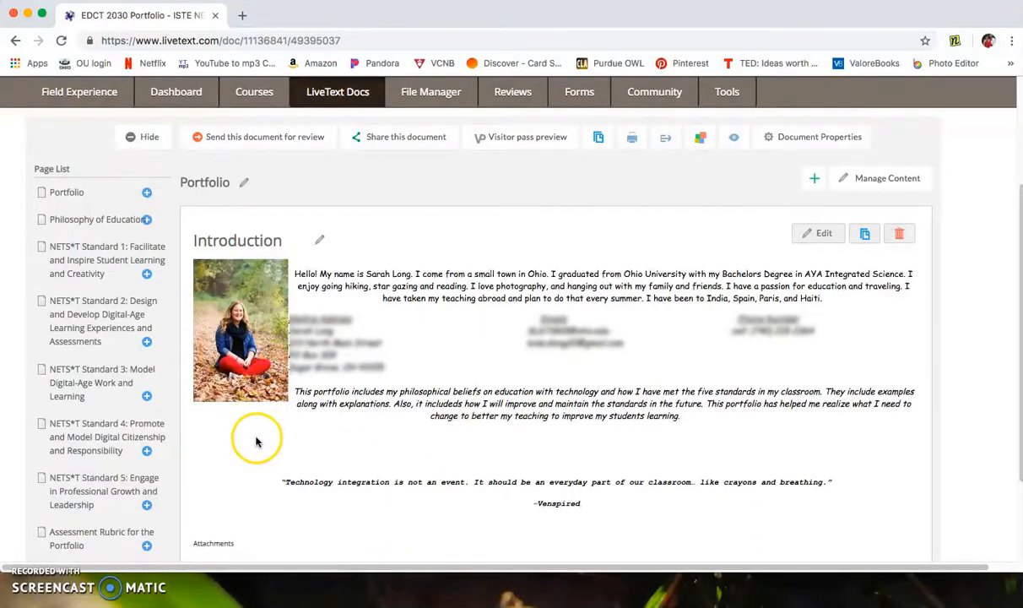
scroll(257, 439, "up", 1)
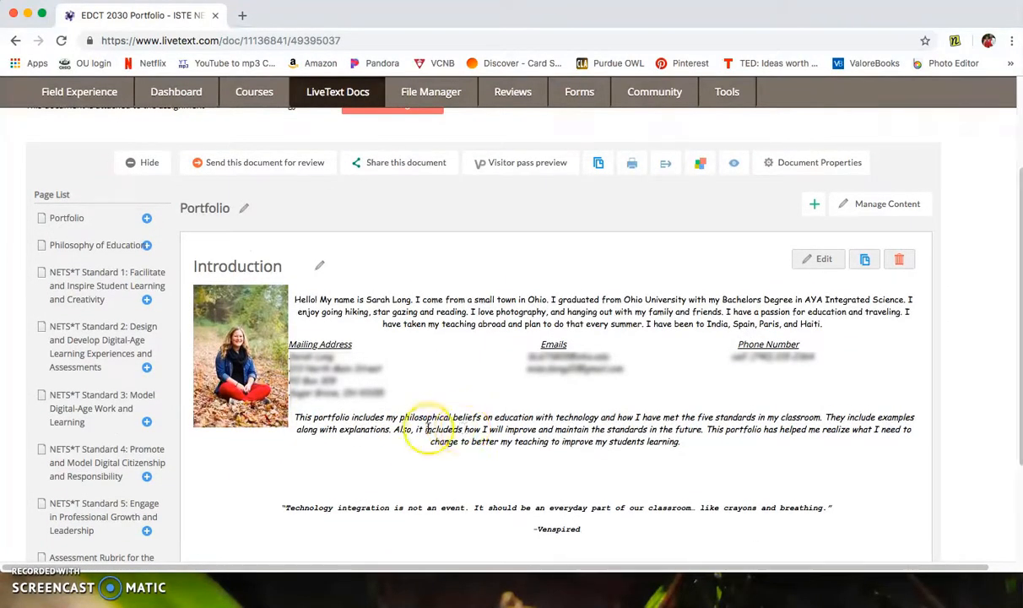
Open the Philosophy of Education page and review its two belief sections
left_click(112, 247)
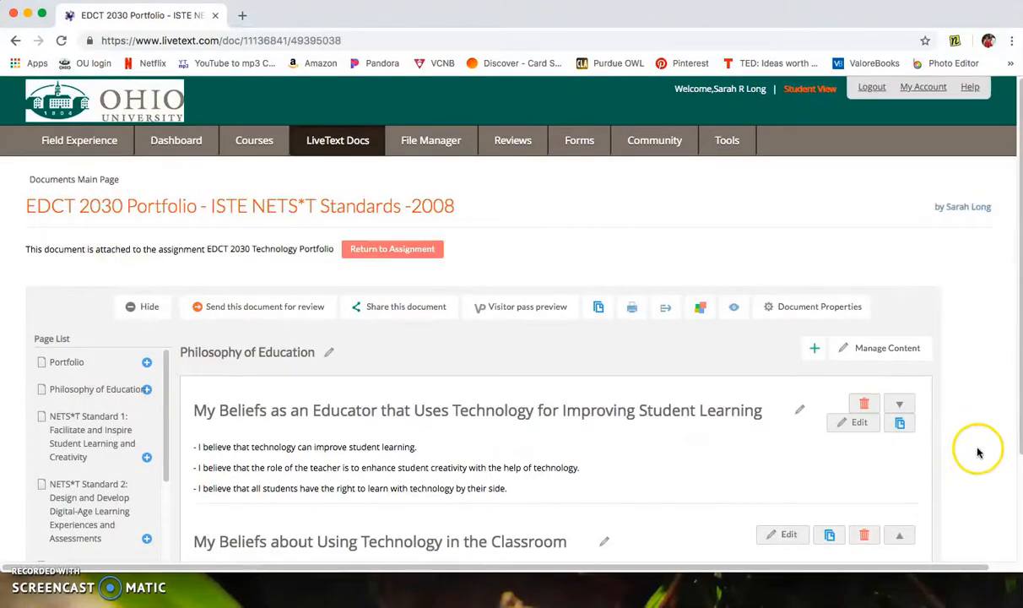
scroll(978, 446, "down", 3)
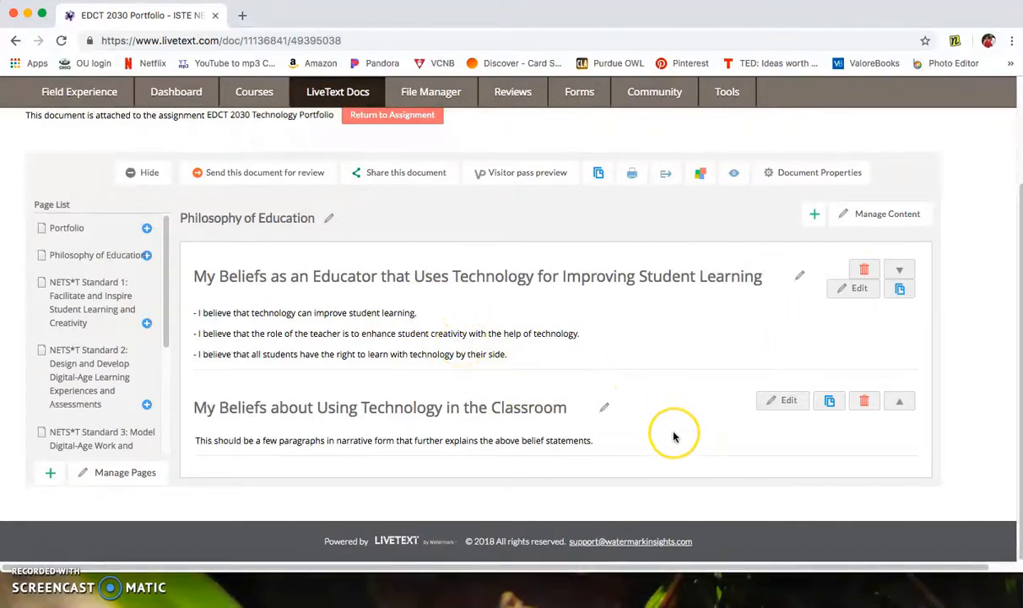
scroll(674, 437, "down", 1)
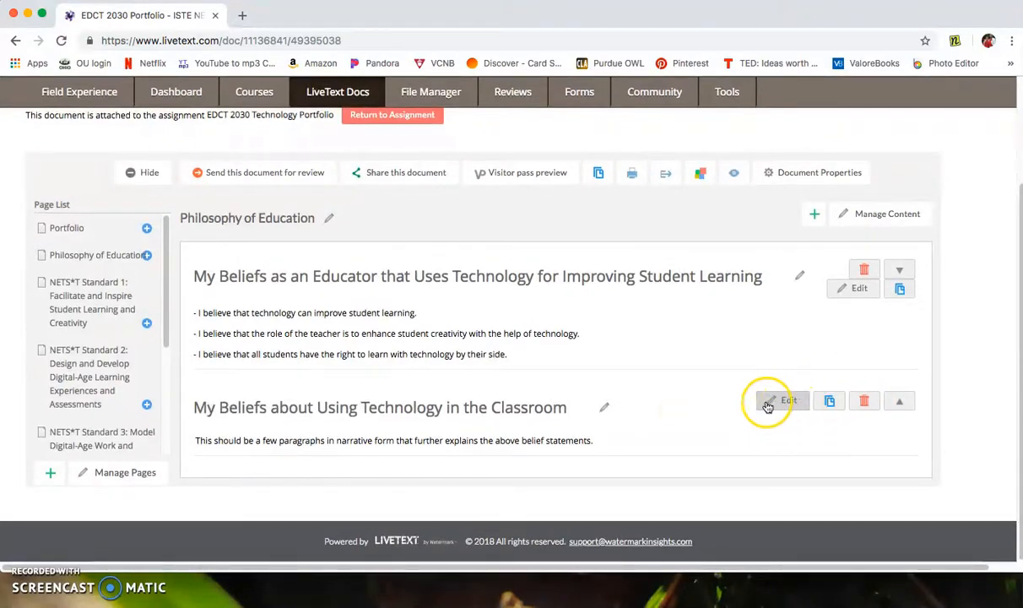
left_click(603, 413)
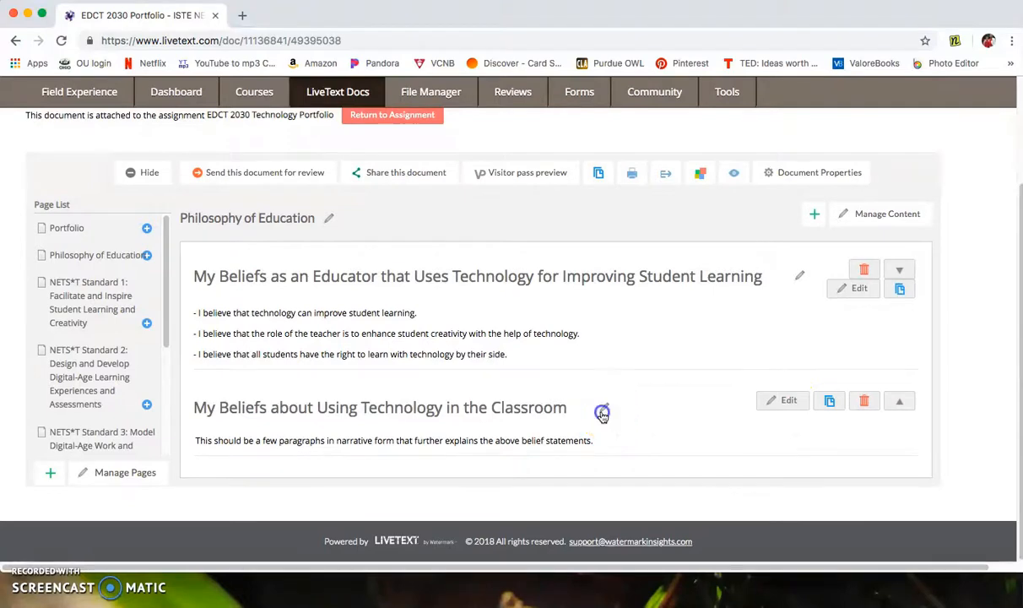
left_click(643, 368)
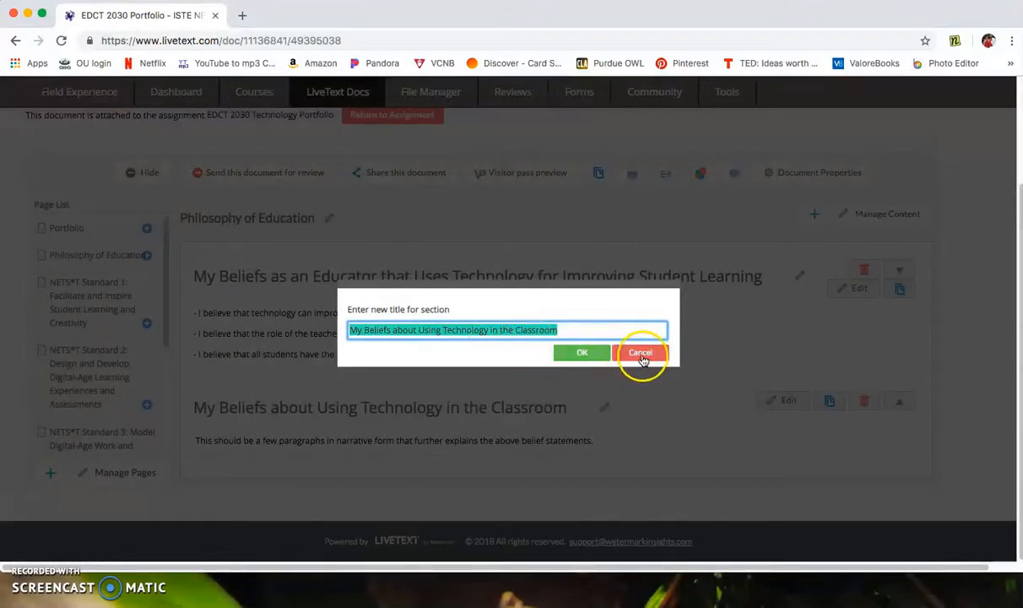
left_click(643, 359)
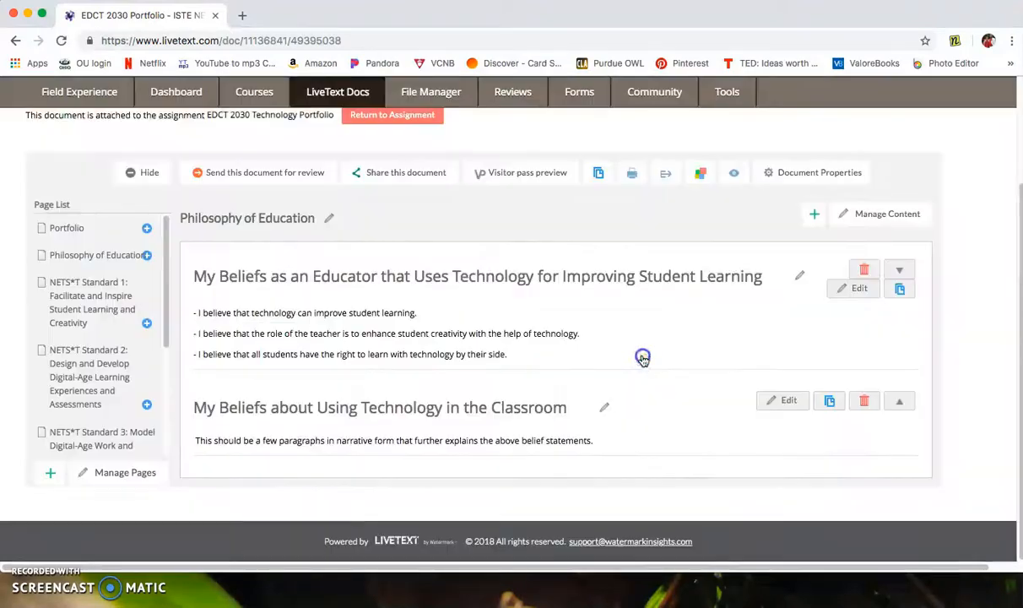
Open the NETS*T Standard 1 page and read the standard with its indicators 1.a through 1.d
left_click(79, 296)
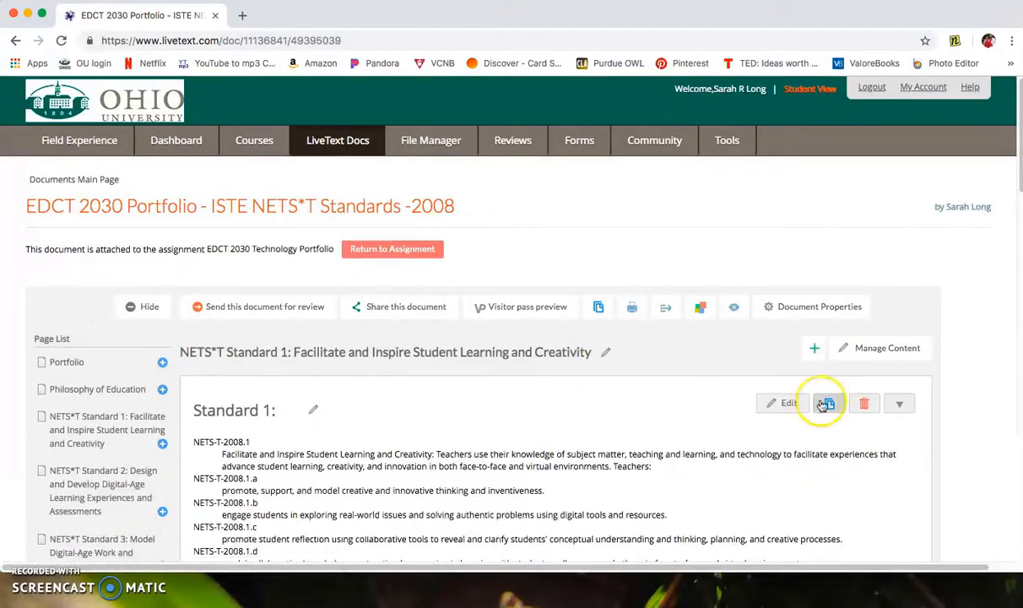
scroll(1002, 399, "down", 1)
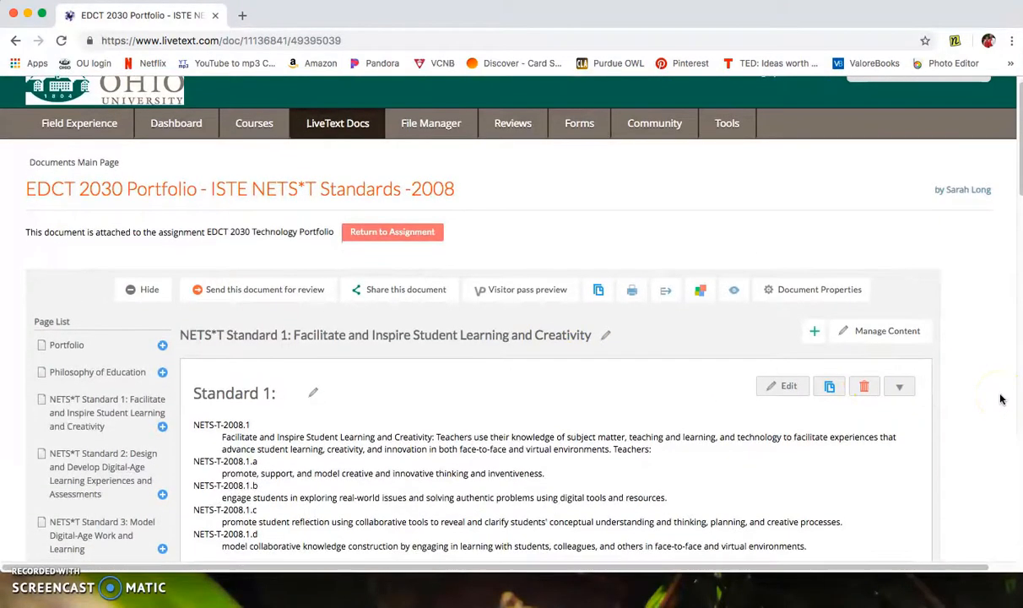
scroll(998, 400, "down", 5)
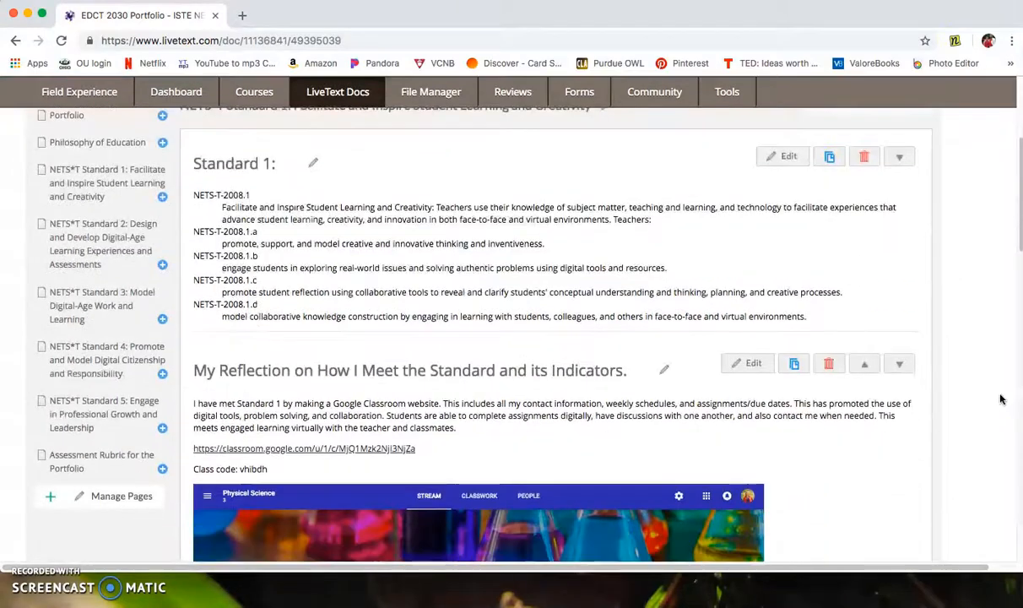
left_click(701, 329)
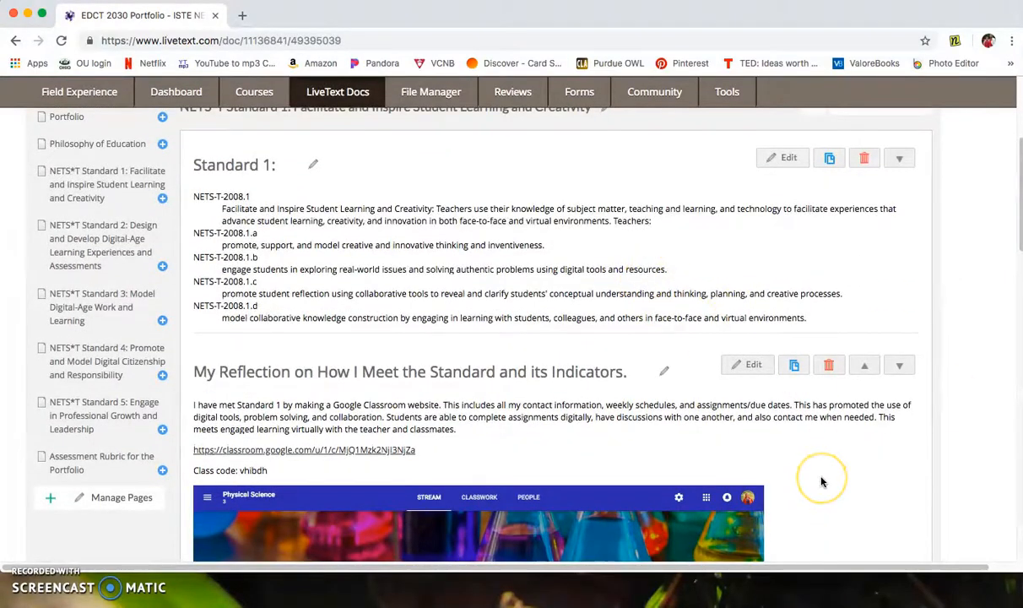
scroll(975, 386, "down", 2)
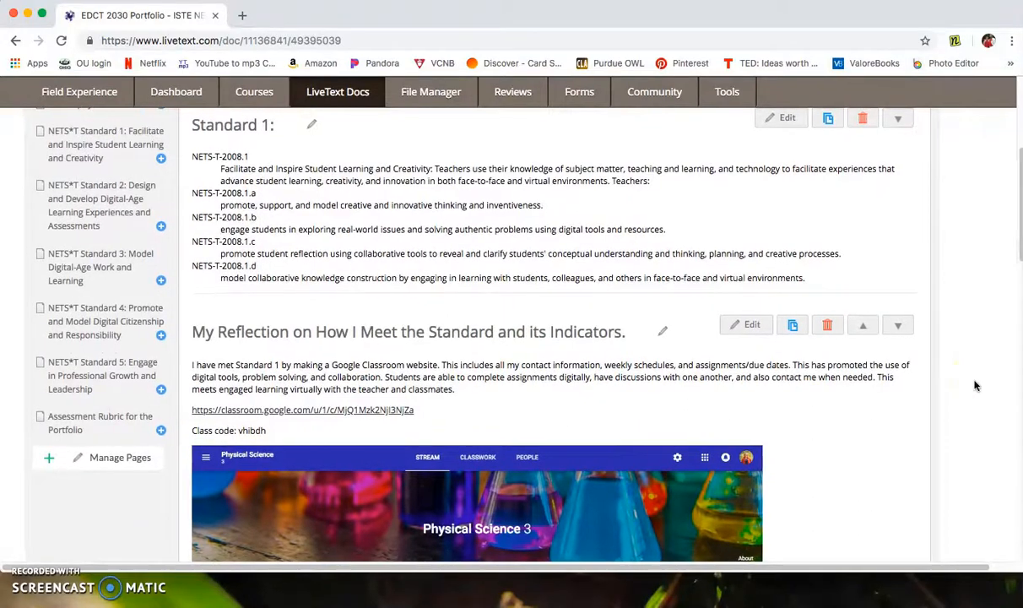
scroll(976, 386, "up", 1)
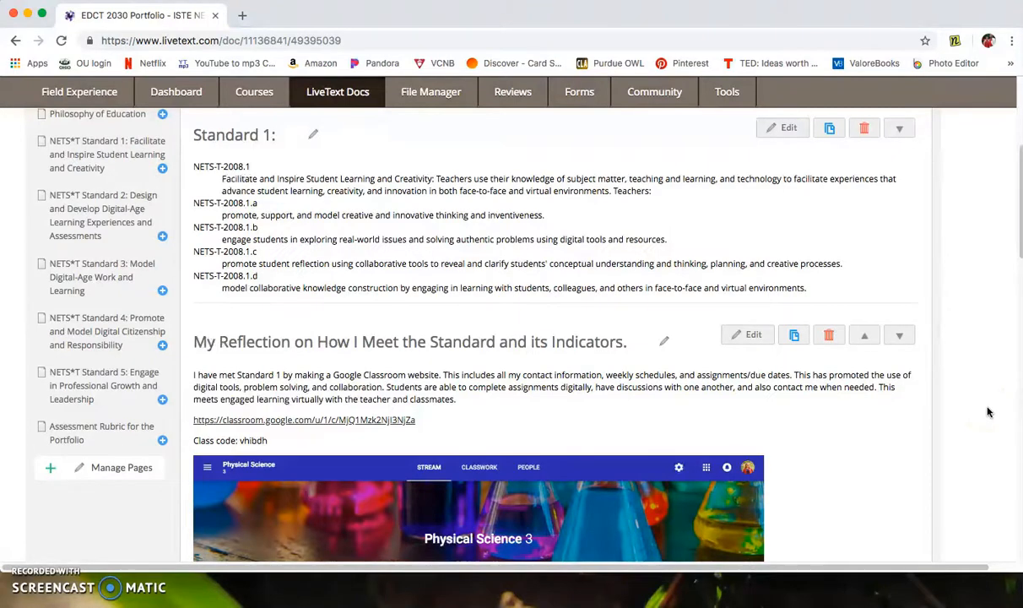
Examine the reflection on meeting Standard 1, including its Google Classroom description and the Physical Science class screenshots
scroll(989, 412, "down", 4)
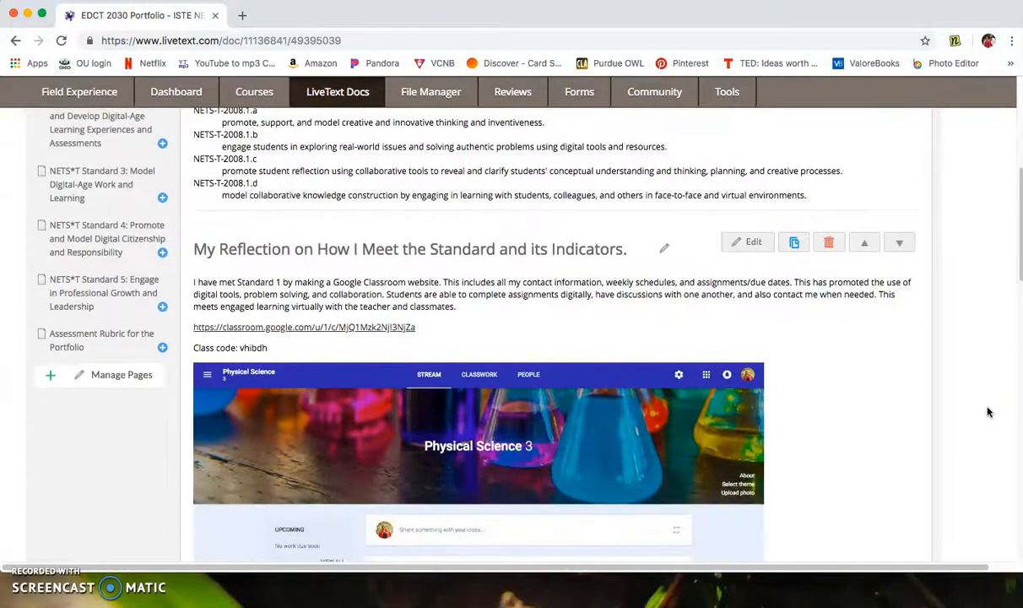
scroll(571, 280, "down", 1)
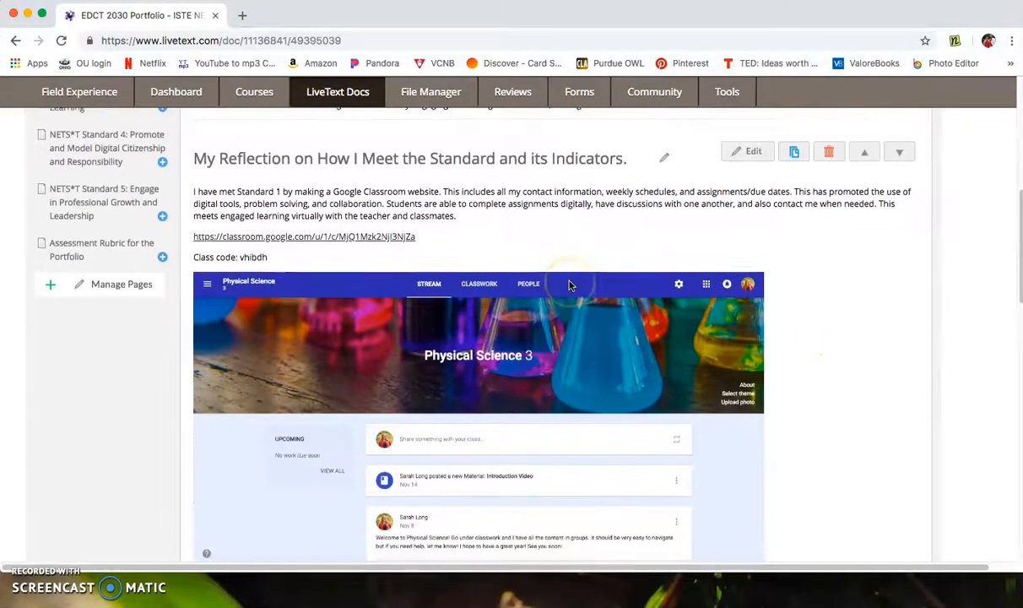
left_click(419, 195)
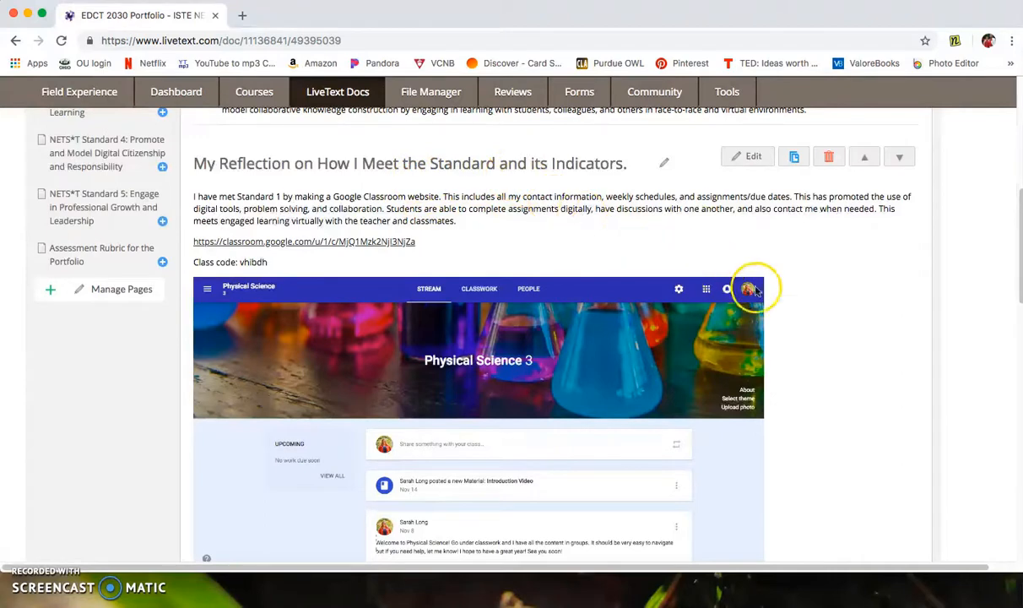
scroll(815, 369, "down", 1)
scroll(811, 367, "down", 1)
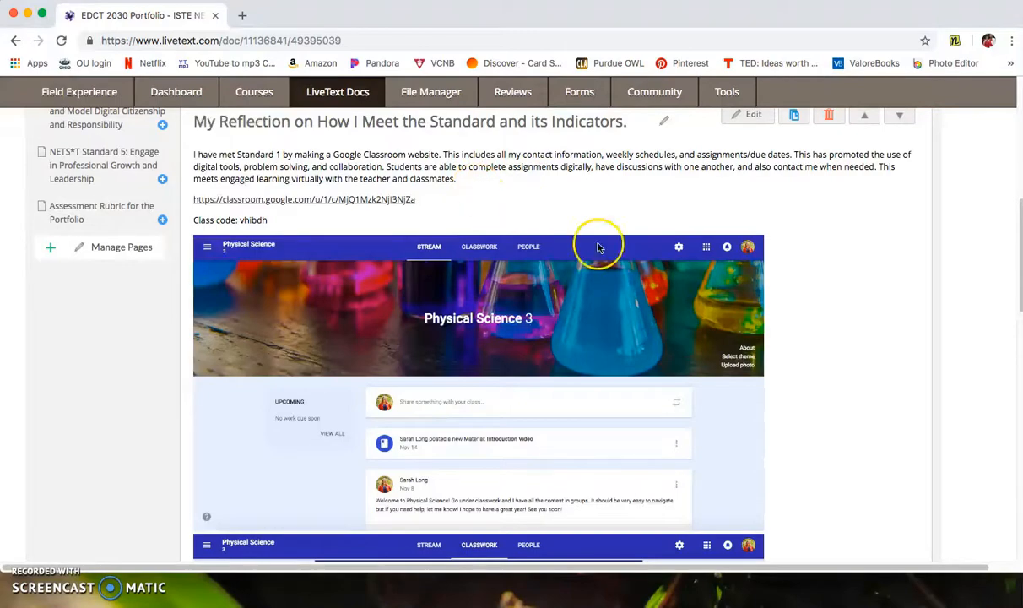
scroll(807, 475, "down", 10)
scroll(809, 478, "up", 5)
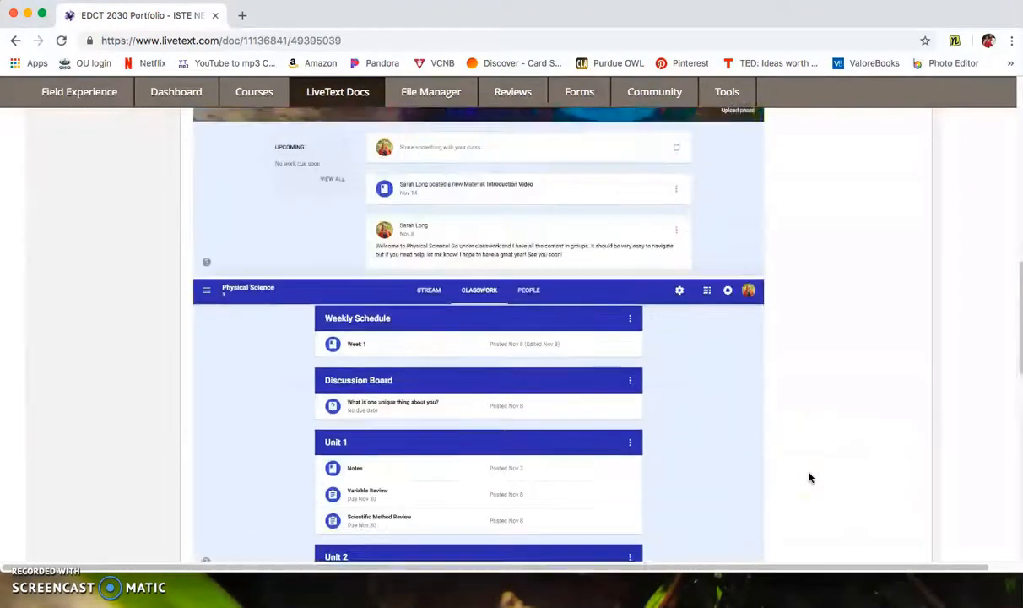
scroll(809, 478, "up", 4)
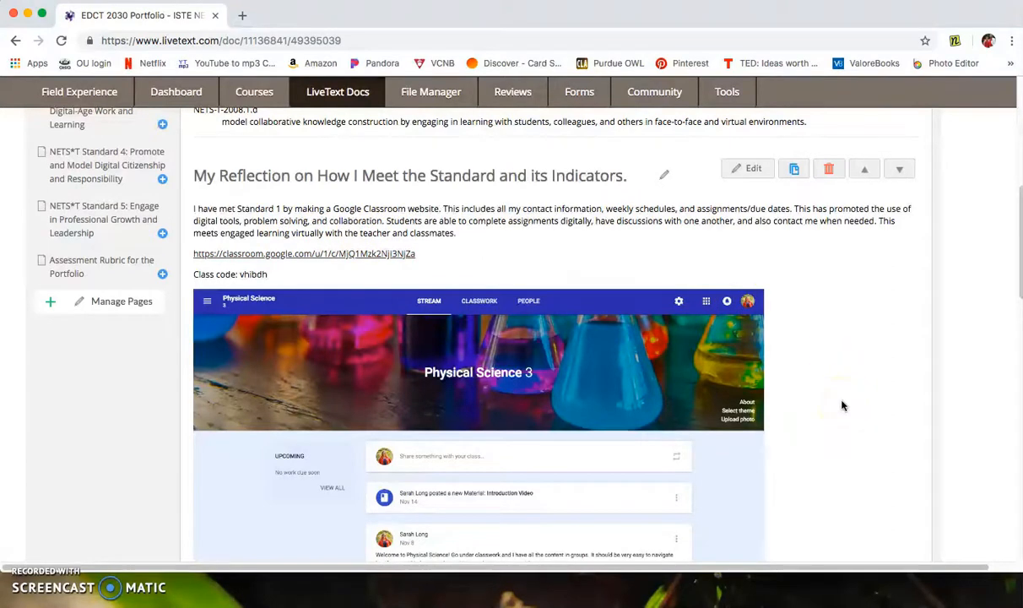
Review the Google Classroom link, class code line and Stream screenshot within the Standard 1 reflection
scroll(841, 406, "down", 3)
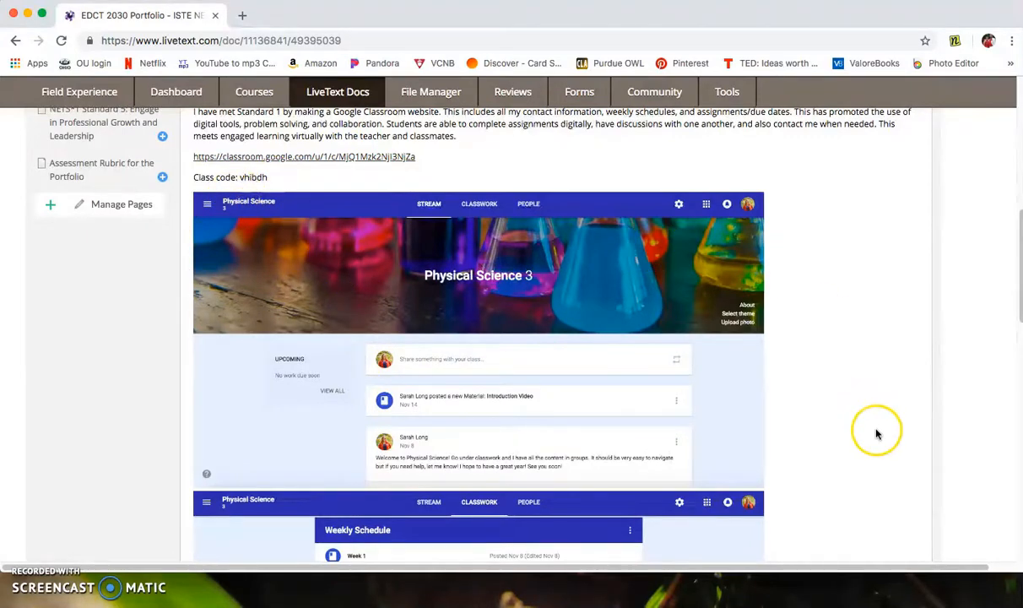
scroll(877, 434, "down", 1)
scroll(877, 434, "down", 5)
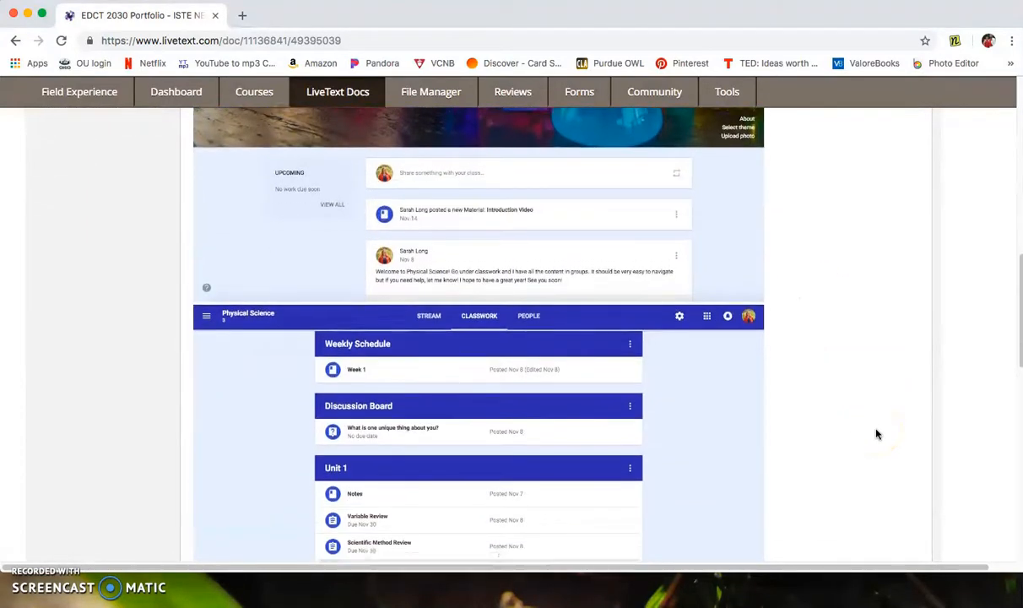
scroll(876, 430, "up", 6)
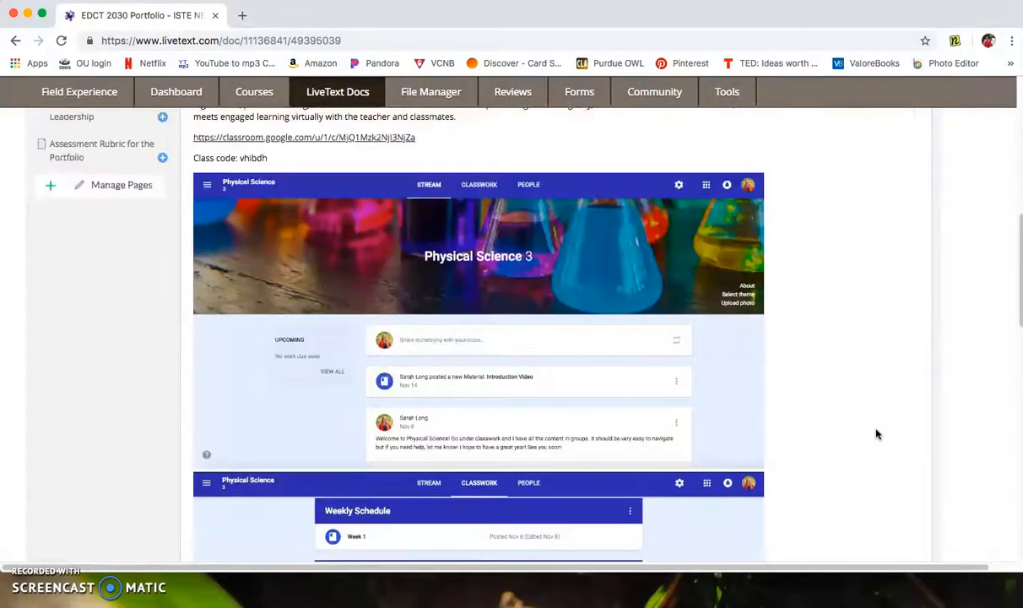
left_click(584, 346)
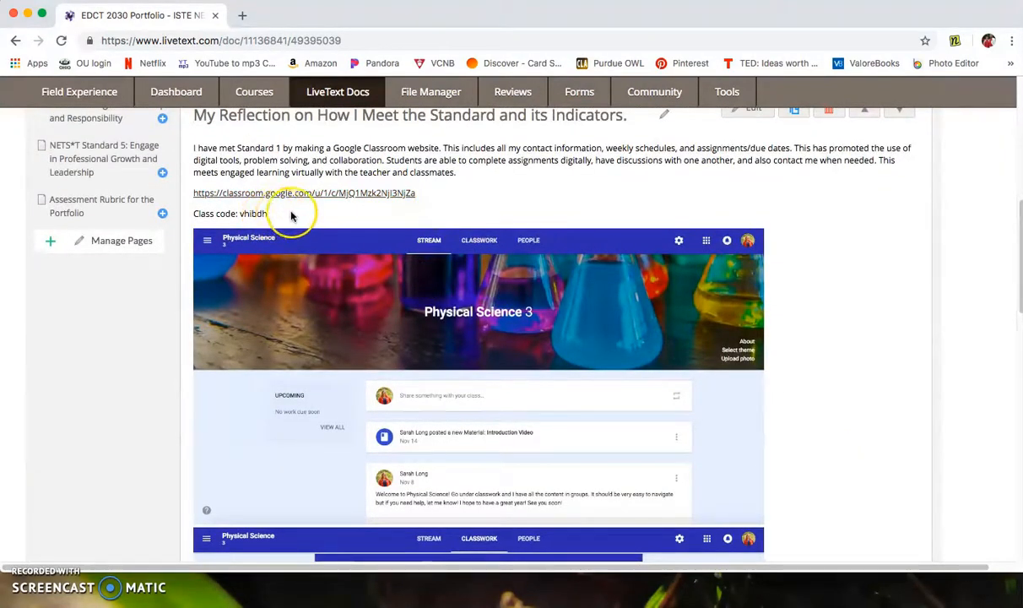
scroll(840, 391, "down", 1)
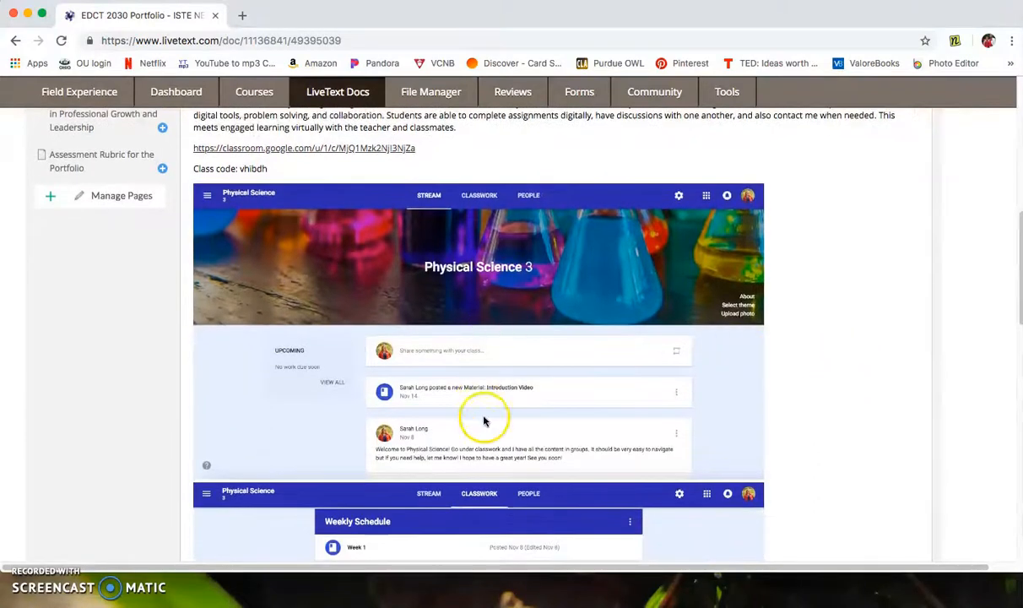
scroll(667, 412, "down", 2)
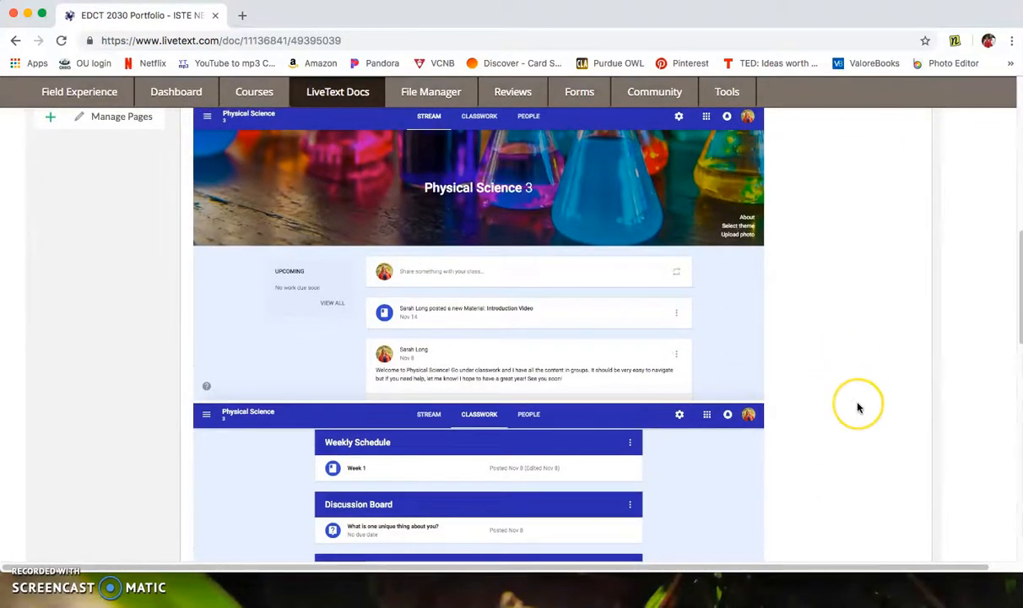
scroll(858, 408, "down", 1)
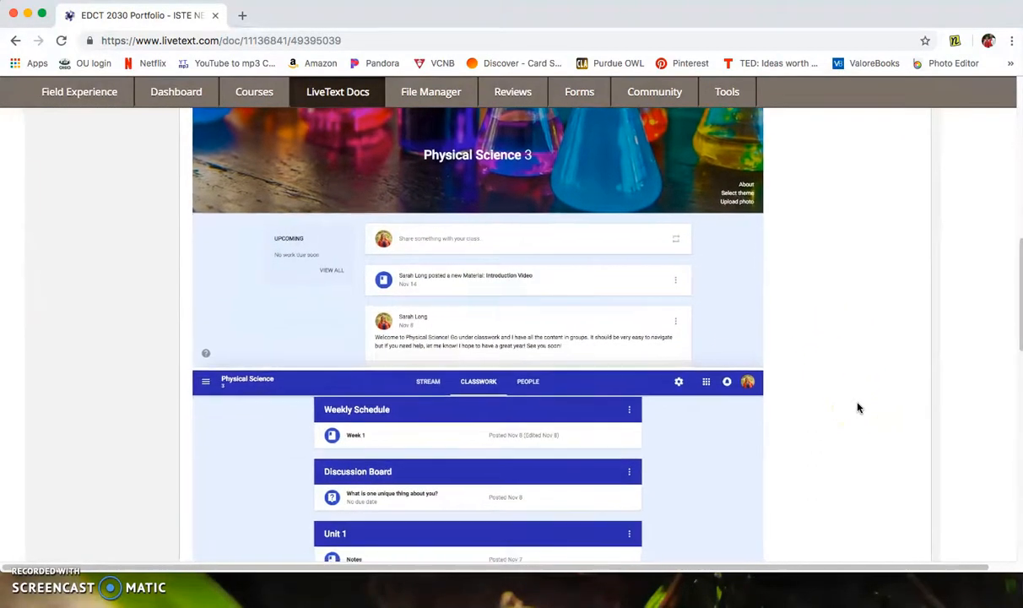
Look over the Classwork screenshot's weekly schedule, discussion board and unit sections in the Standard 1 reflection
scroll(858, 408, "down", 3)
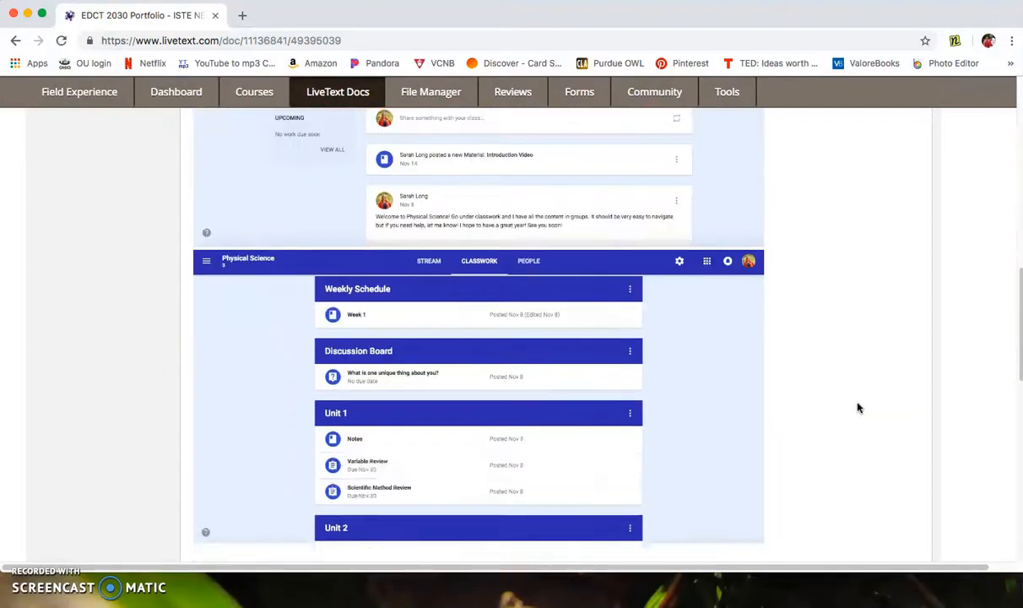
scroll(857, 408, "down", 4)
scroll(858, 408, "up", 2)
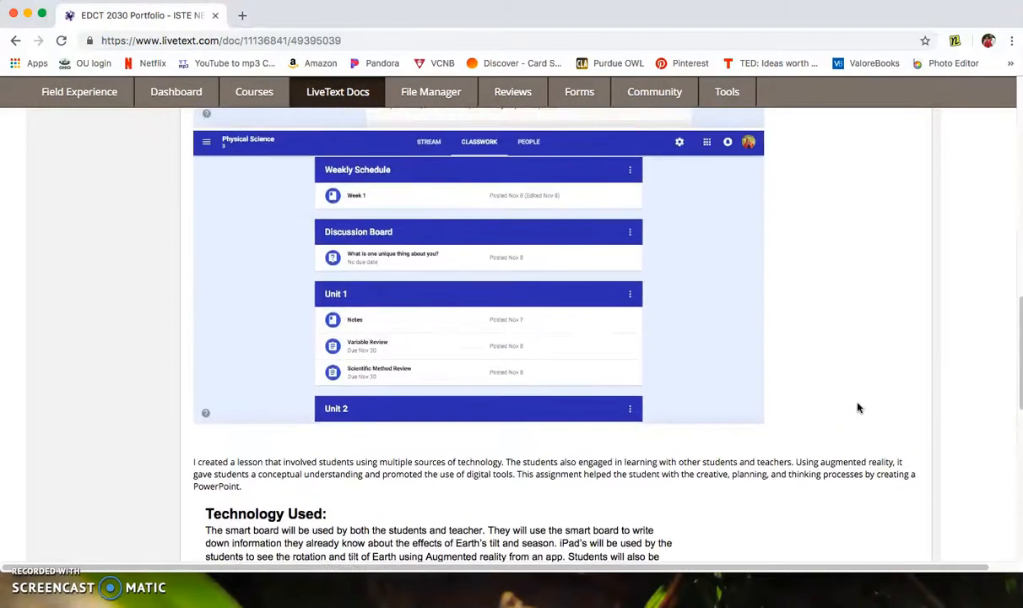
scroll(858, 408, "down", 1)
scroll(858, 408, "up", 1)
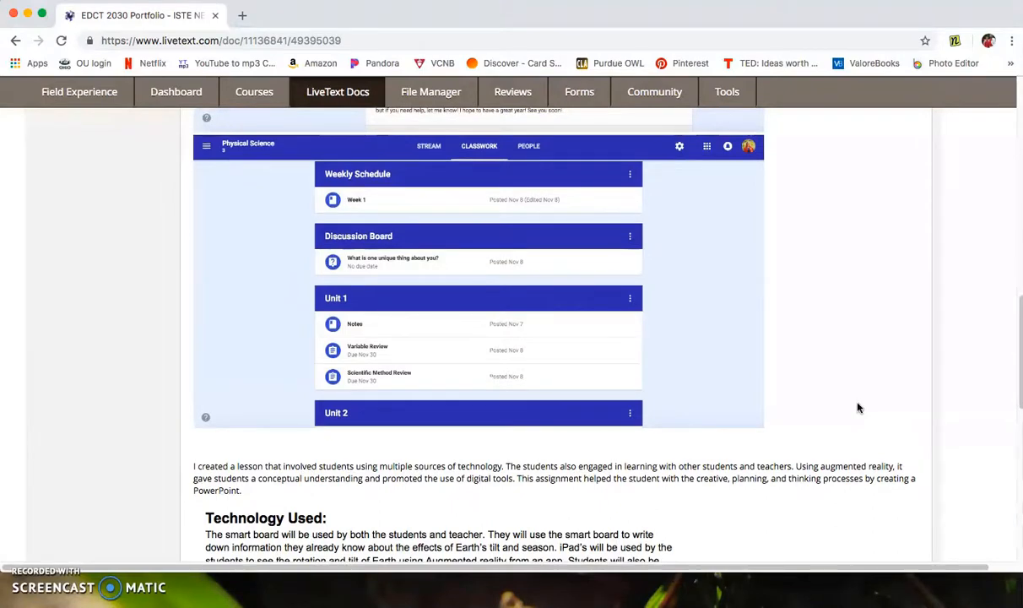
scroll(858, 407, "up", 8)
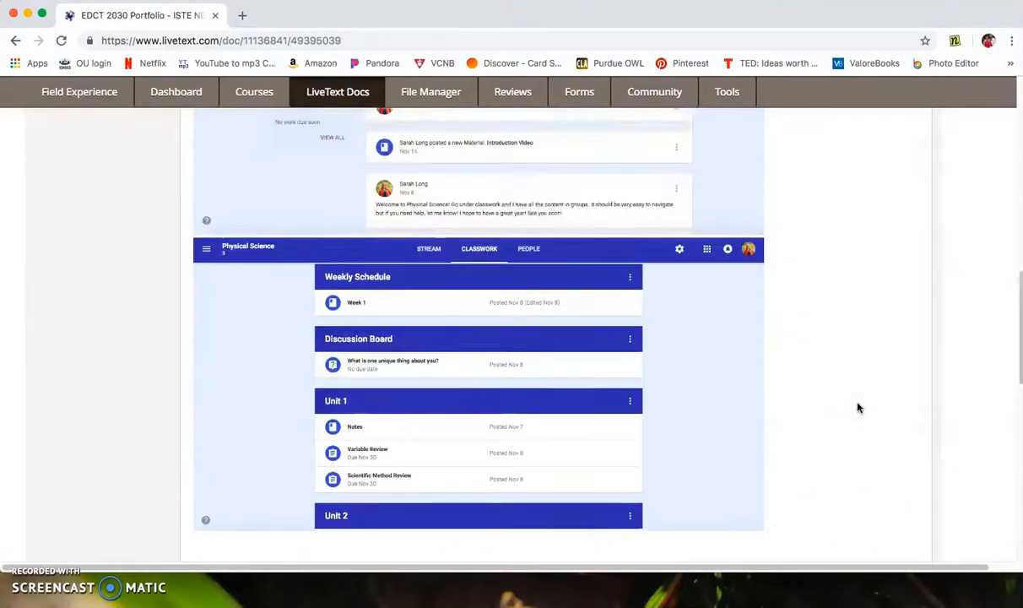
Review the technology lesson description, its instructional procedures and attachments, and the section on continuing to improve
scroll(858, 408, "down", 10)
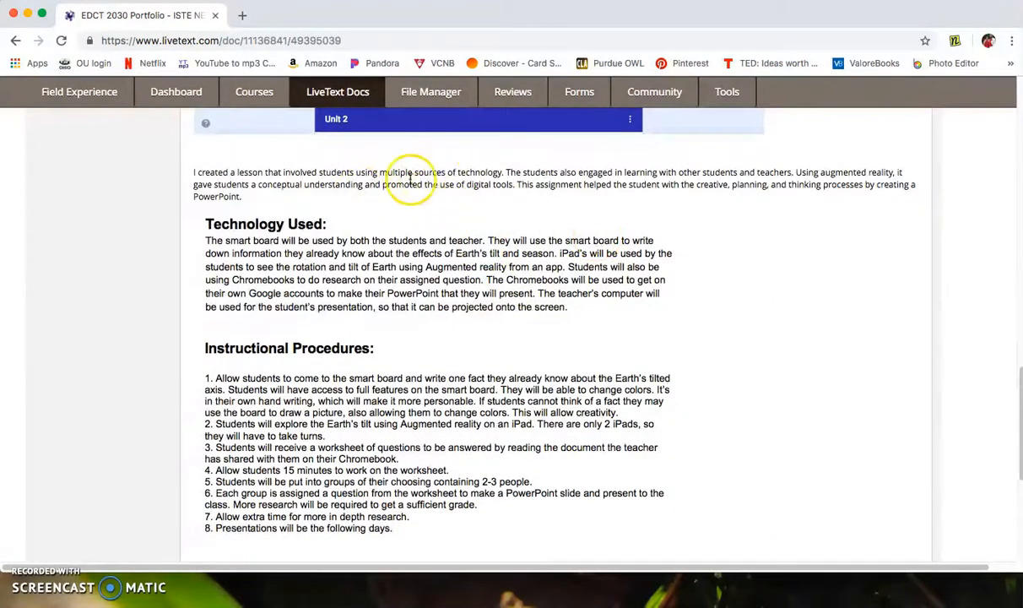
scroll(701, 406, "down", 2)
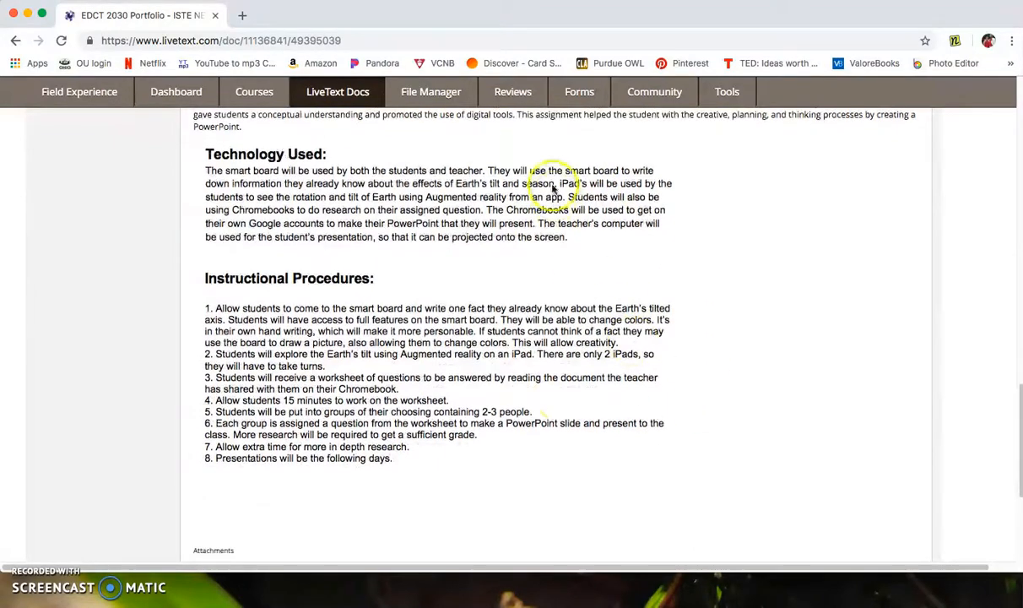
scroll(799, 394, "down", 6)
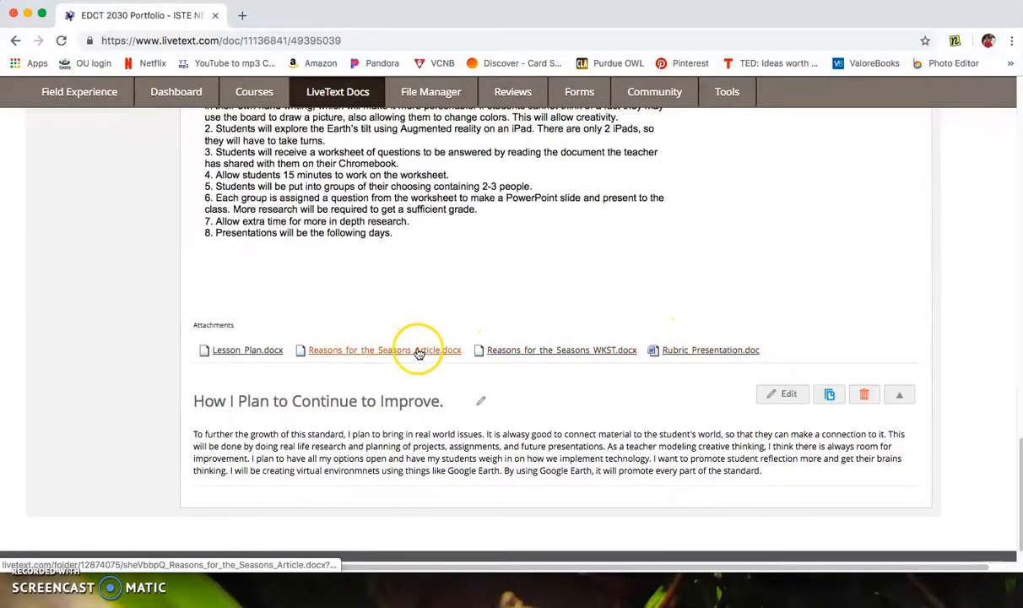
scroll(707, 387, "down", 1)
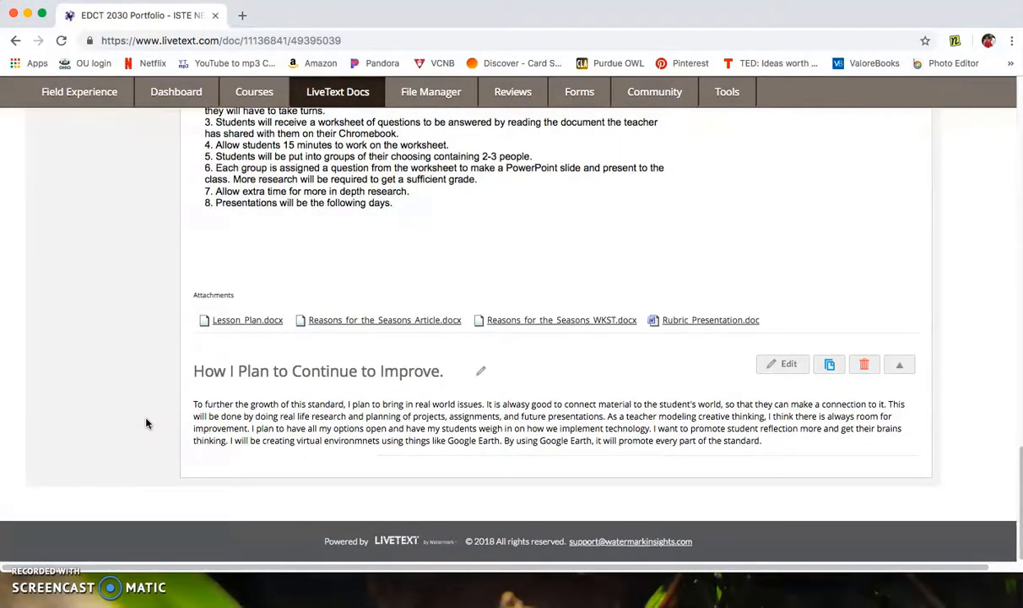
Go back to the beginning of the NETS*T Standard 1 page and recheck the indicators against the reflection
scroll(146, 423, "up", 10)
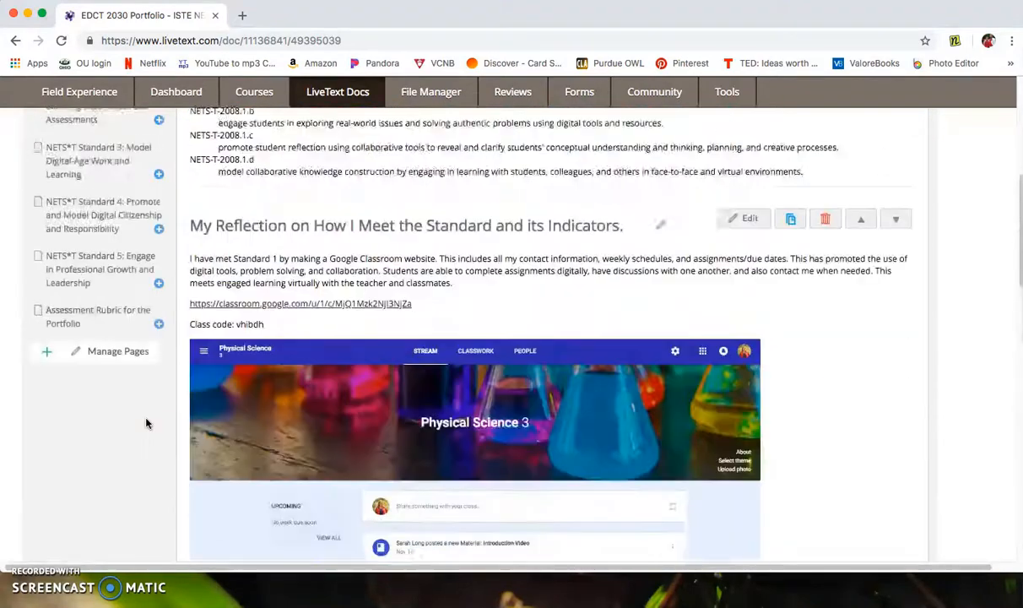
scroll(146, 423, "up", 5)
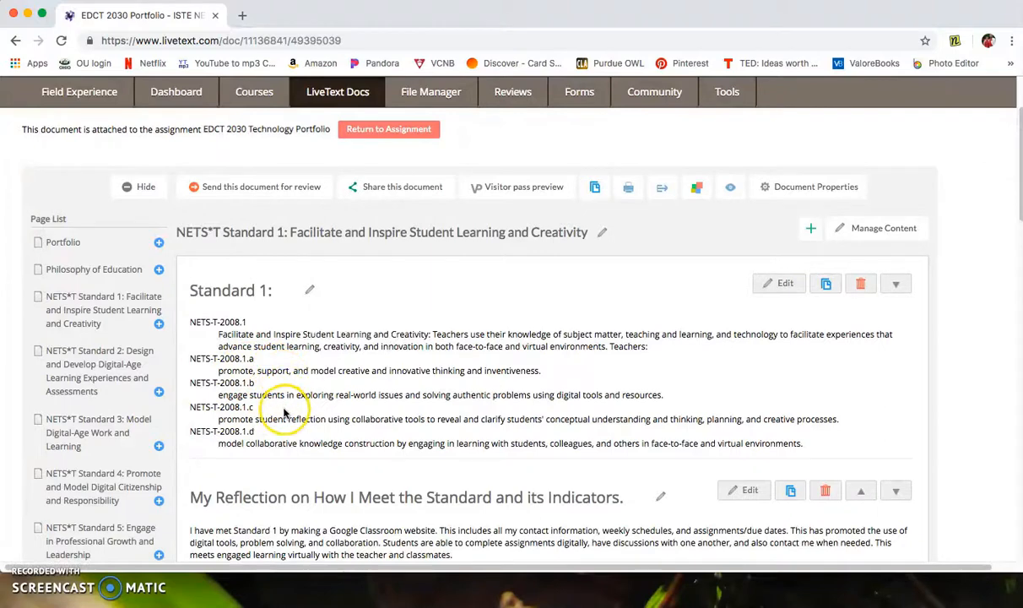
scroll(345, 442, "down", 2)
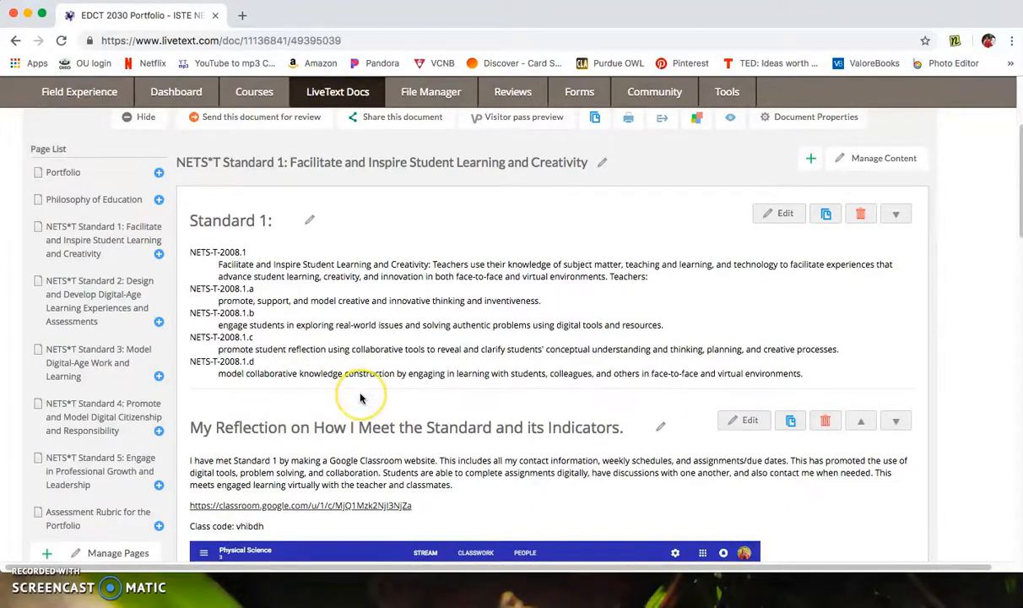
scroll(360, 398, "down", 1)
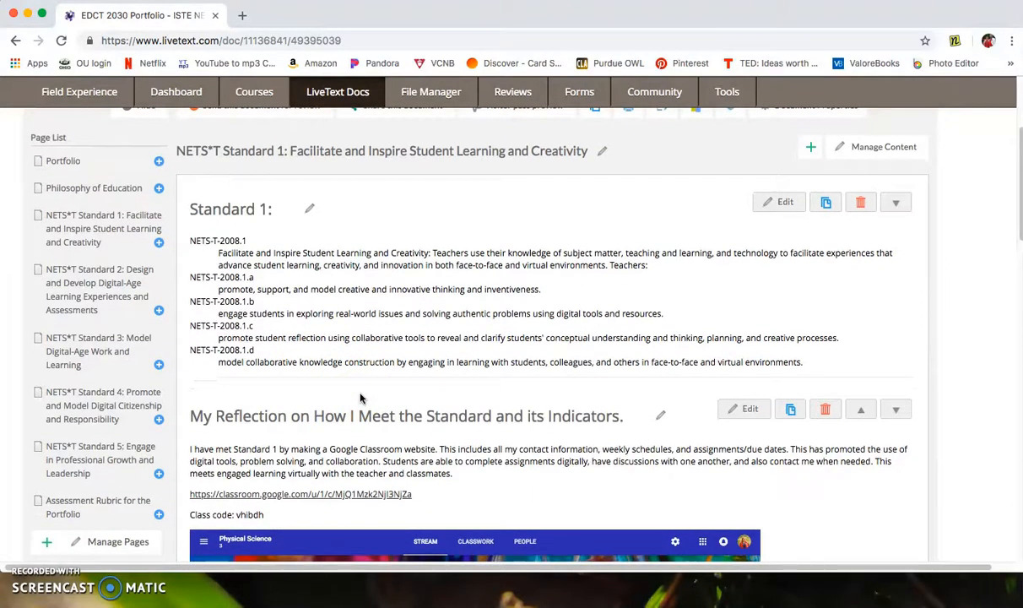
scroll(361, 397, "down", 1)
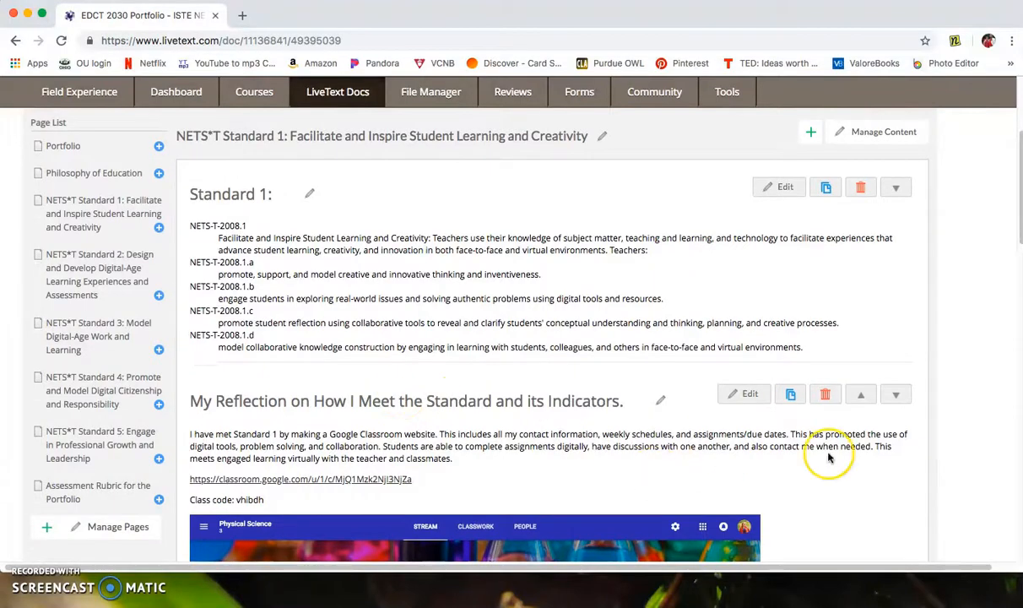
Go through the Standard 1 reflection again, down to the lesson's Technology Used and Instructional Procedures text
scroll(903, 457, "down", 5)
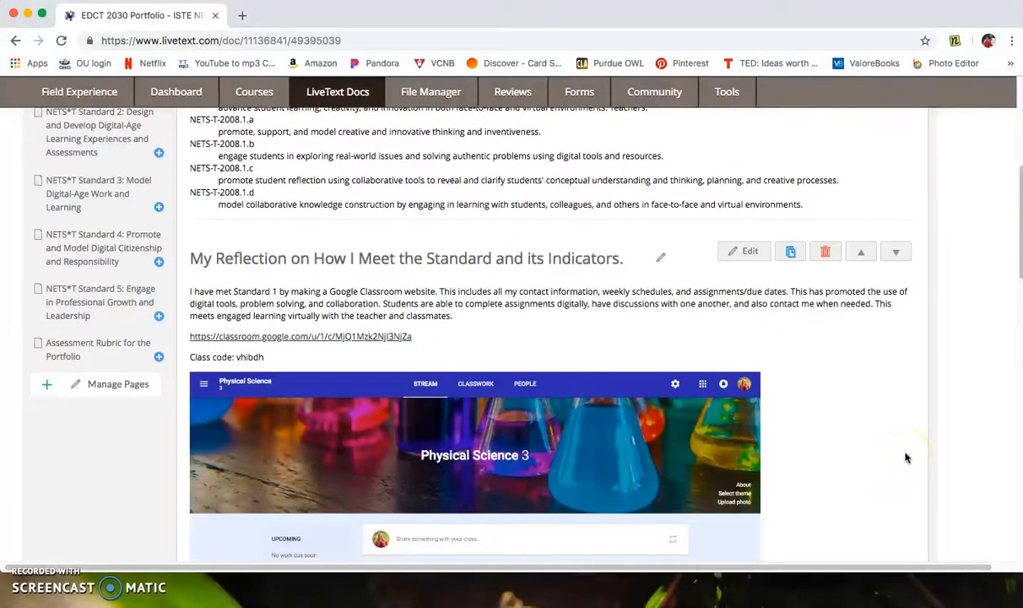
scroll(906, 458, "down", 10)
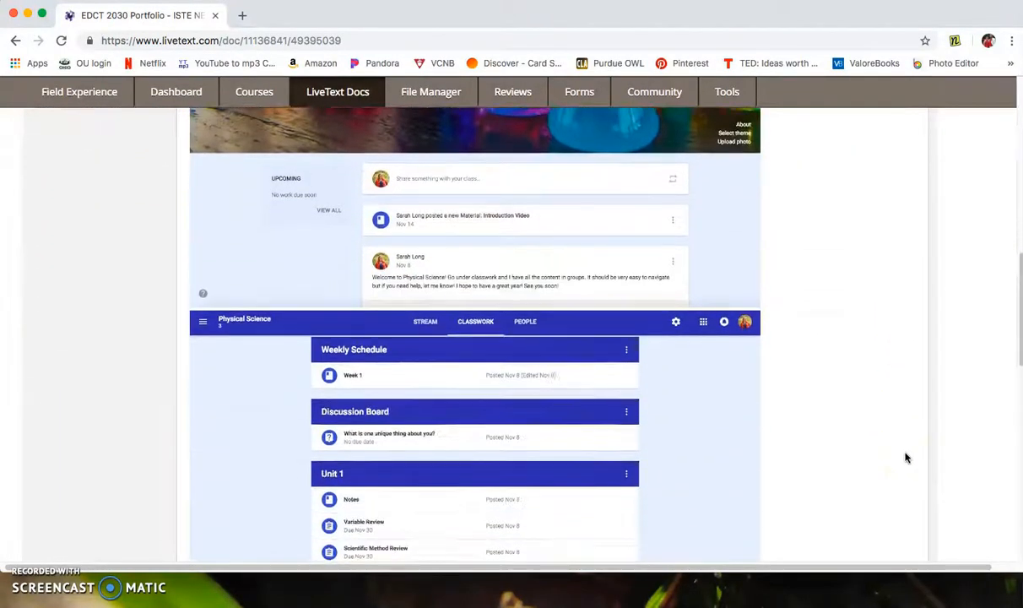
scroll(906, 458, "down", 13)
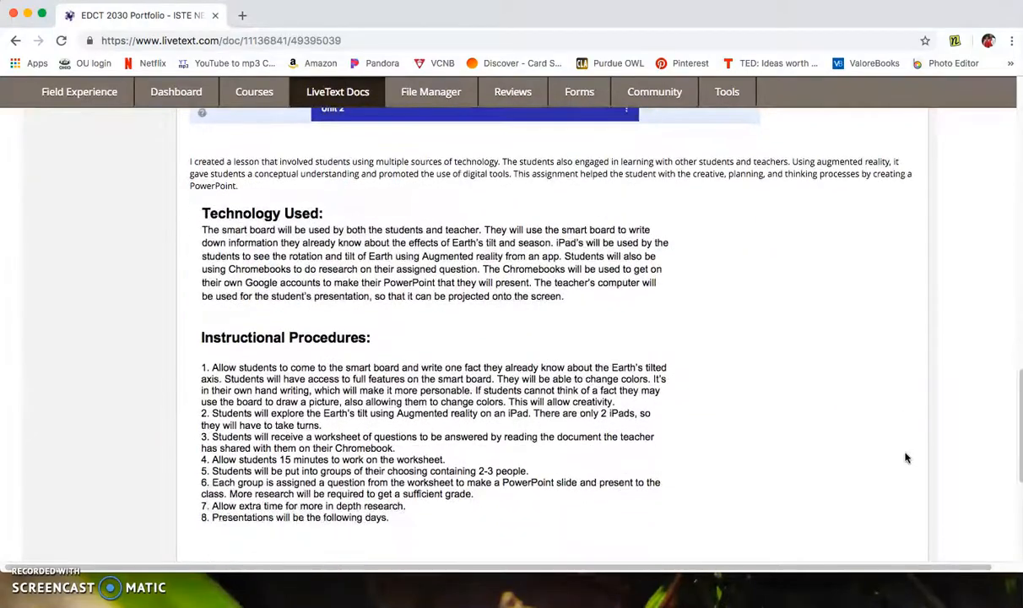
Review the lesson attachments and the How I Plan to Continue to Improve section, and return to the beginning of the Standard 1 page
scroll(906, 458, "down", 9)
left_click(626, 488)
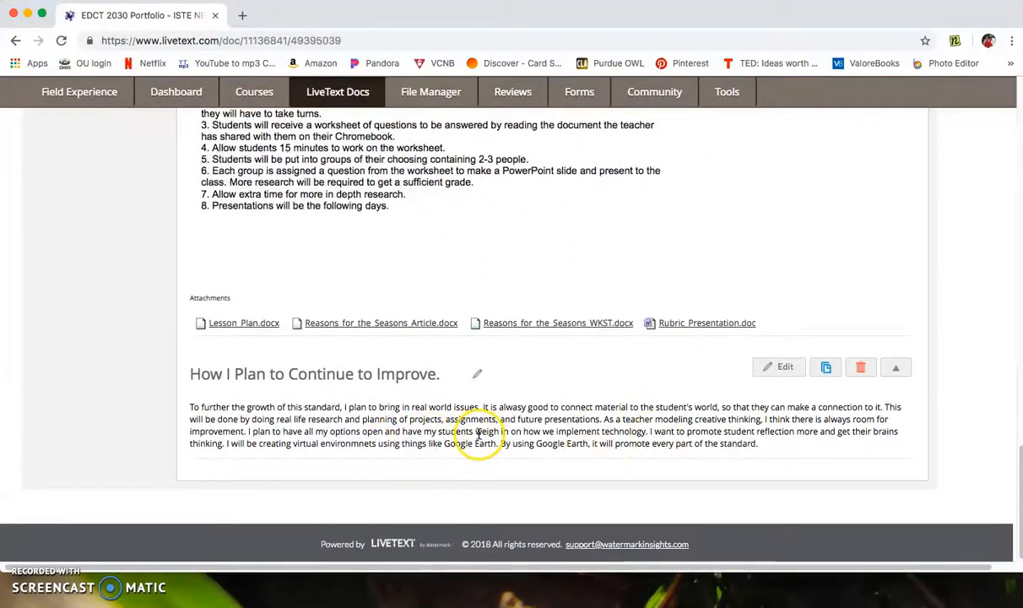
scroll(508, 422, "up", 20)
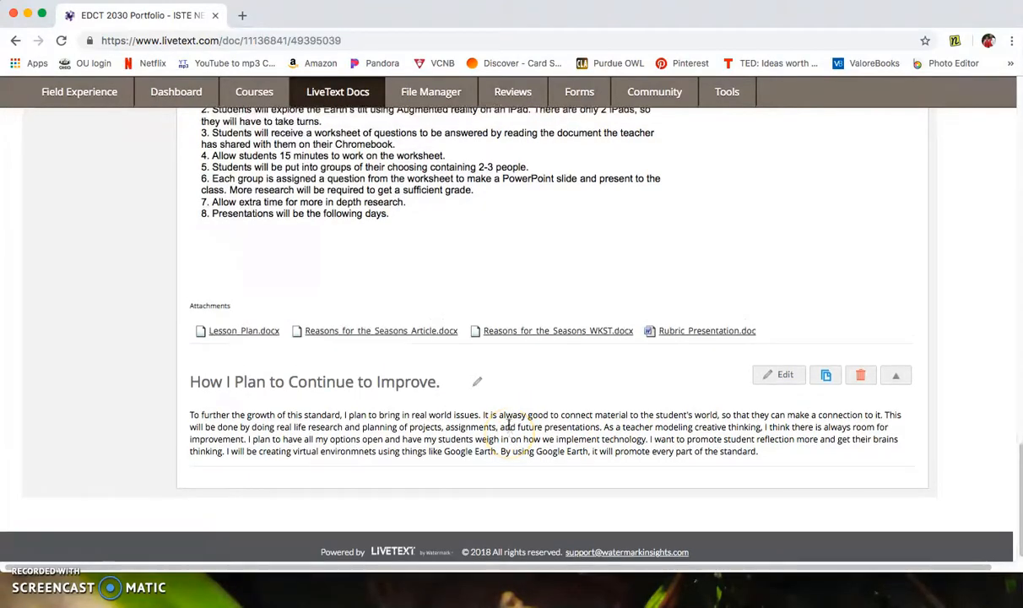
scroll(508, 424, "up", 4)
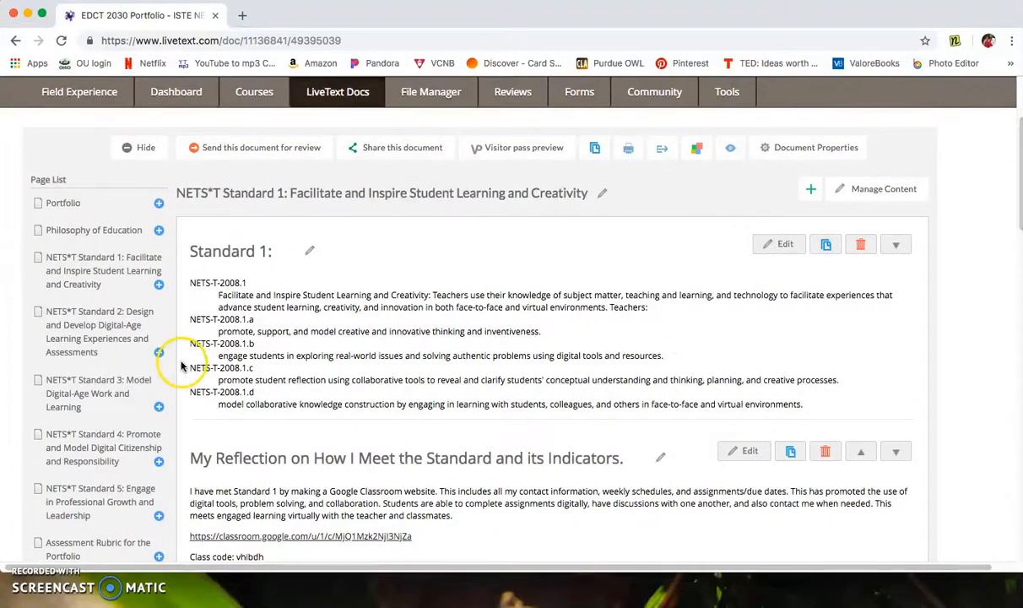
Open the Philosophy of Education page and look over its two belief sections
left_click(86, 230)
scroll(793, 441, "down", 3)
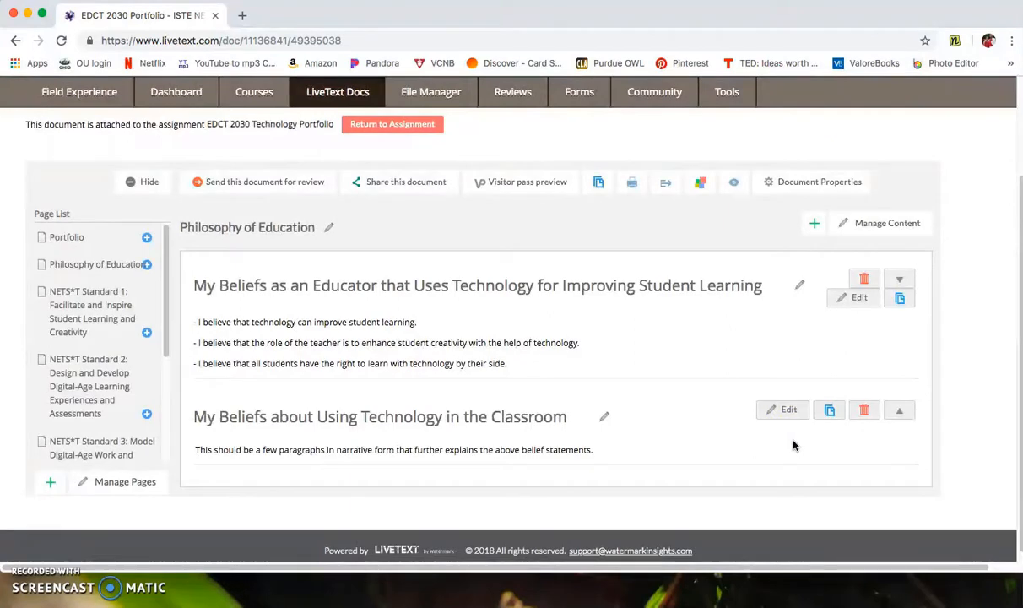
scroll(632, 420, "down", 1)
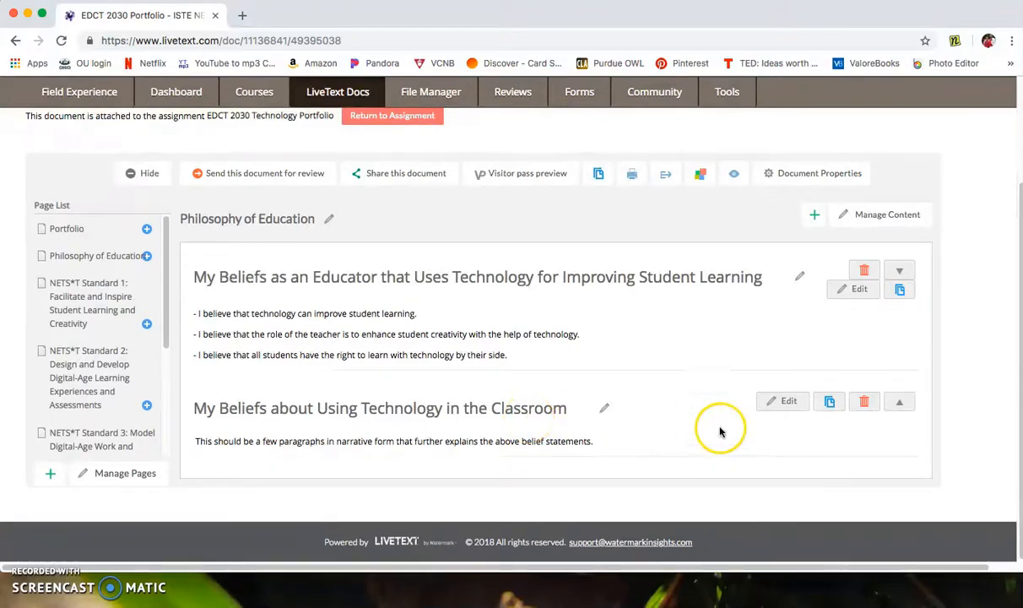
Open the My Beliefs about Using Technology in the Classroom section for editing and examine its text, image and file attachment options
left_click(772, 407)
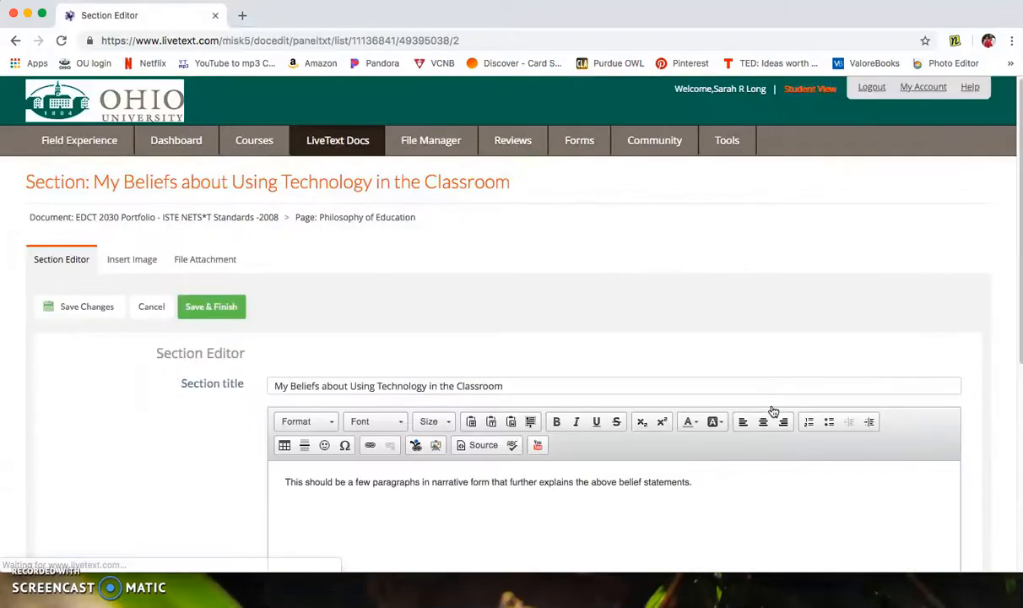
scroll(773, 411, "down", 5)
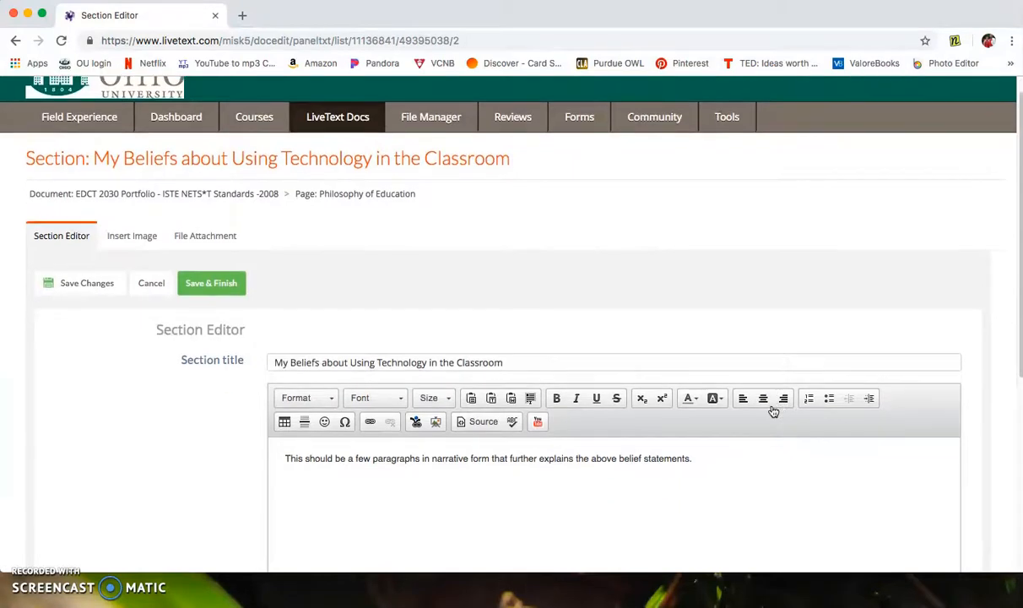
scroll(773, 411, "down", 2)
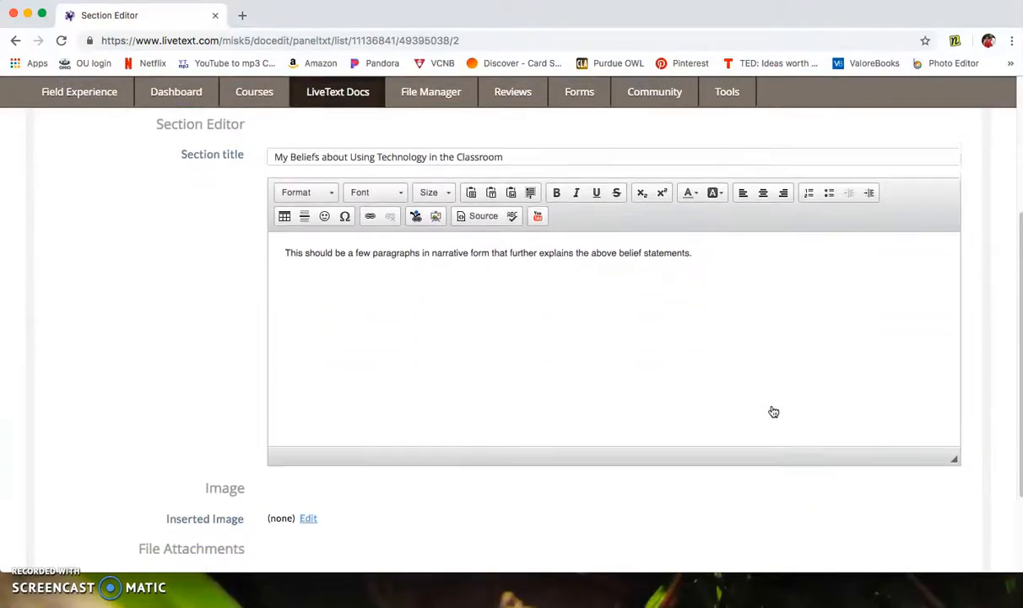
left_click(533, 426)
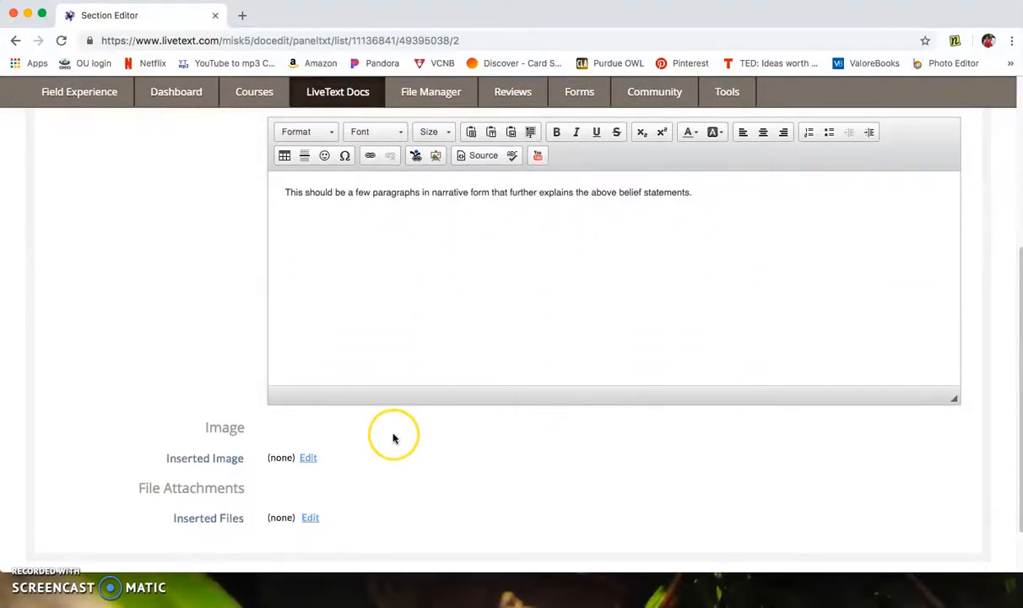
scroll(393, 437, "up", 3)
scroll(393, 437, "down", 4)
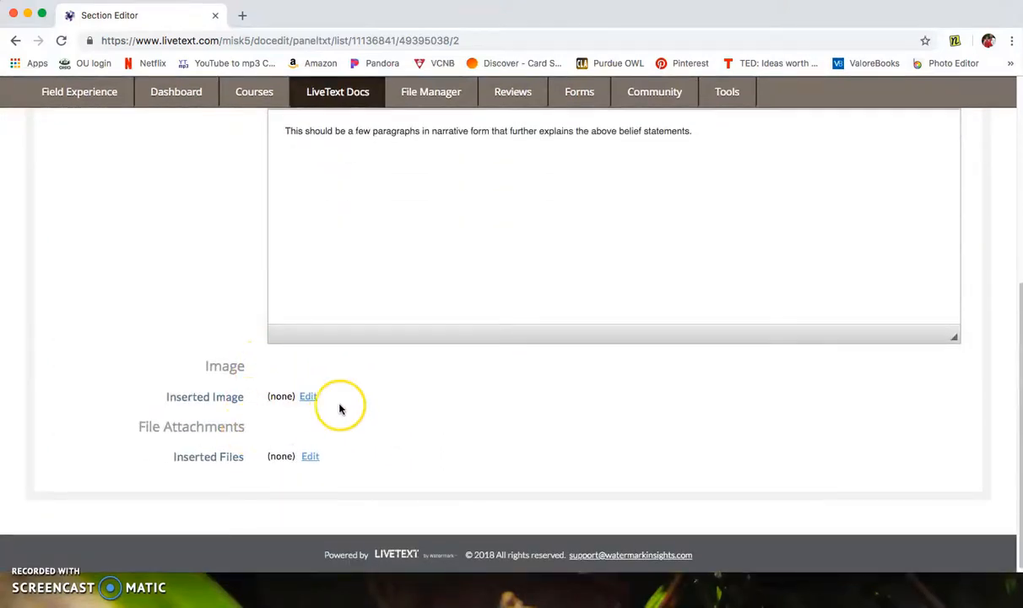
scroll(442, 423, "up", 1)
scroll(442, 423, "up", 3)
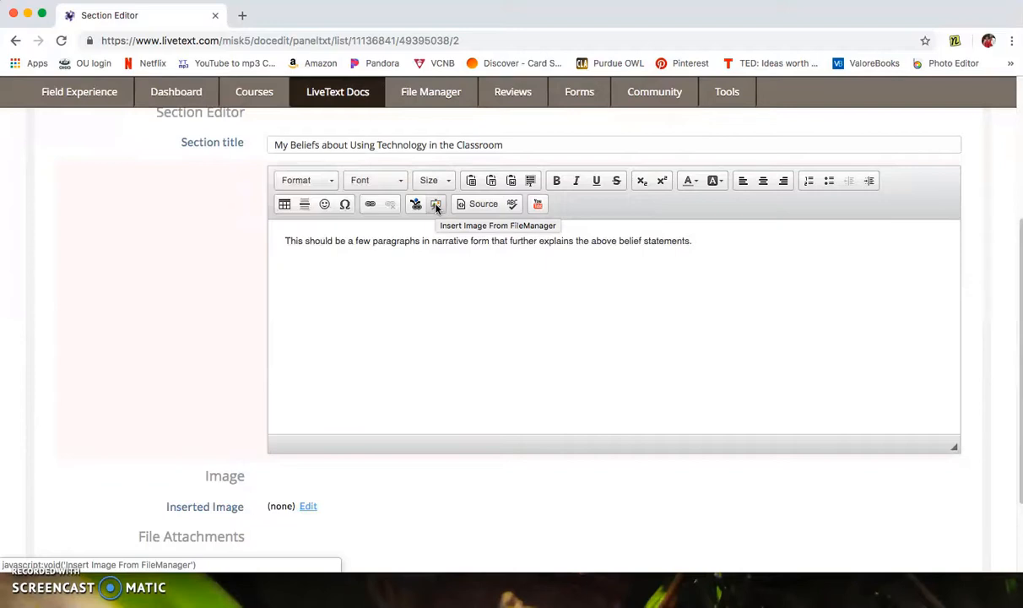
Insert Screen_Shot_2018_12_04_at_3.45.36_PM.png from FileManager into the section text and check how it sits there
left_click(437, 205)
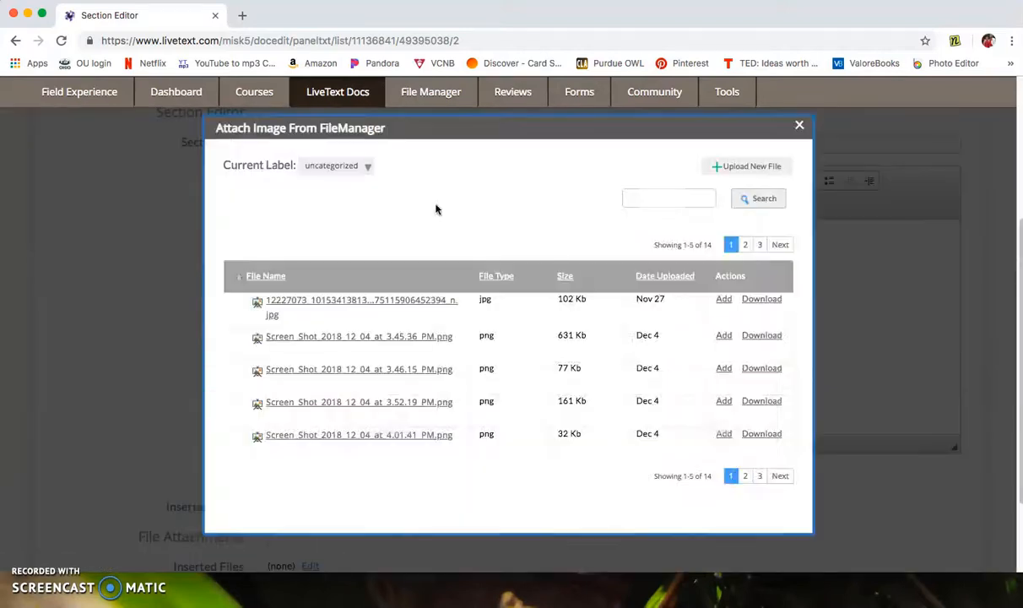
left_click(471, 291)
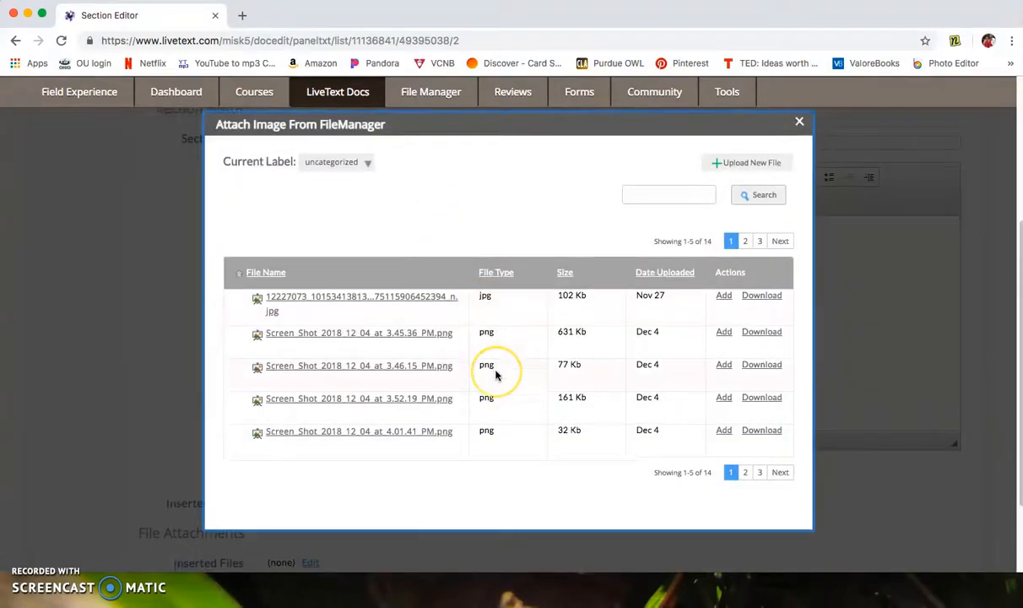
scroll(496, 373, "down", 1)
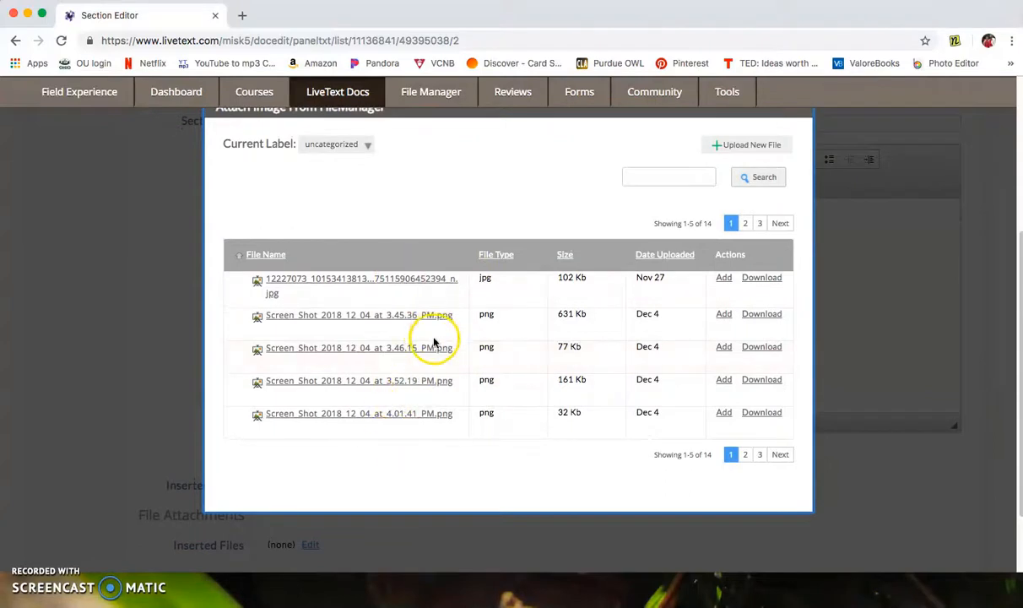
left_click(727, 316)
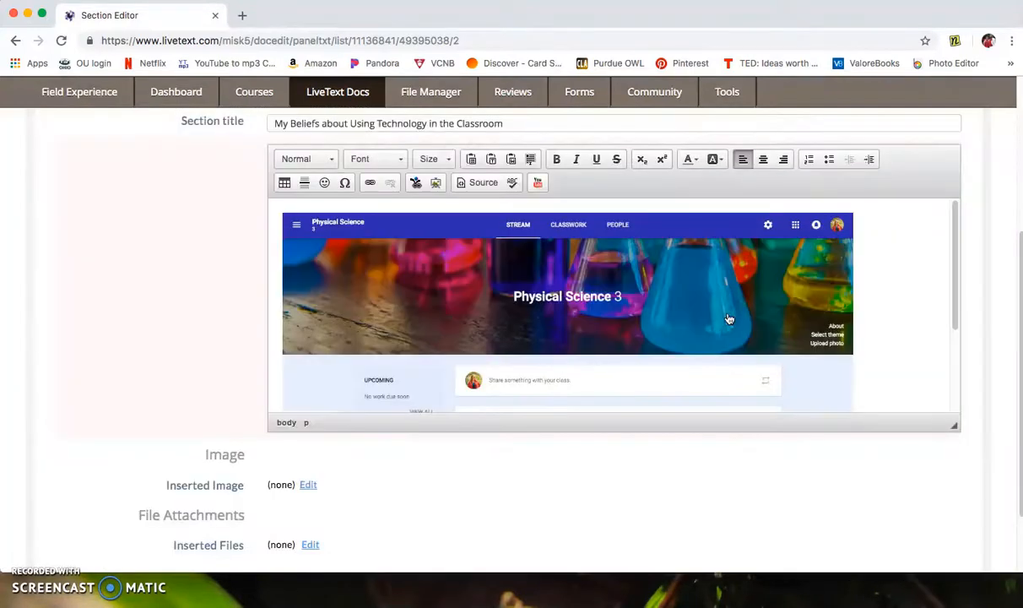
scroll(891, 299, "down", 3)
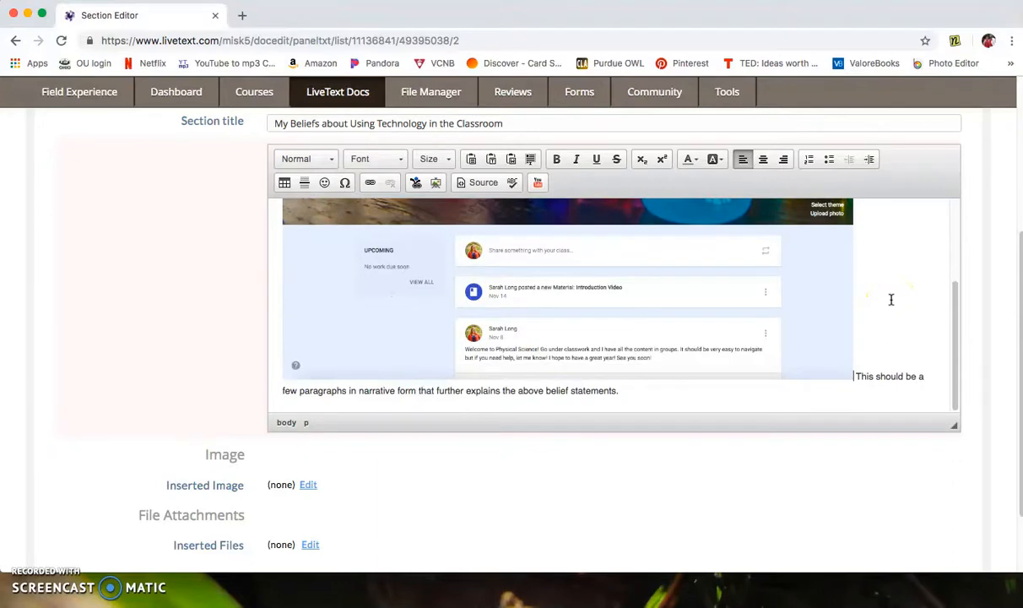
scroll(891, 298, "up", 3)
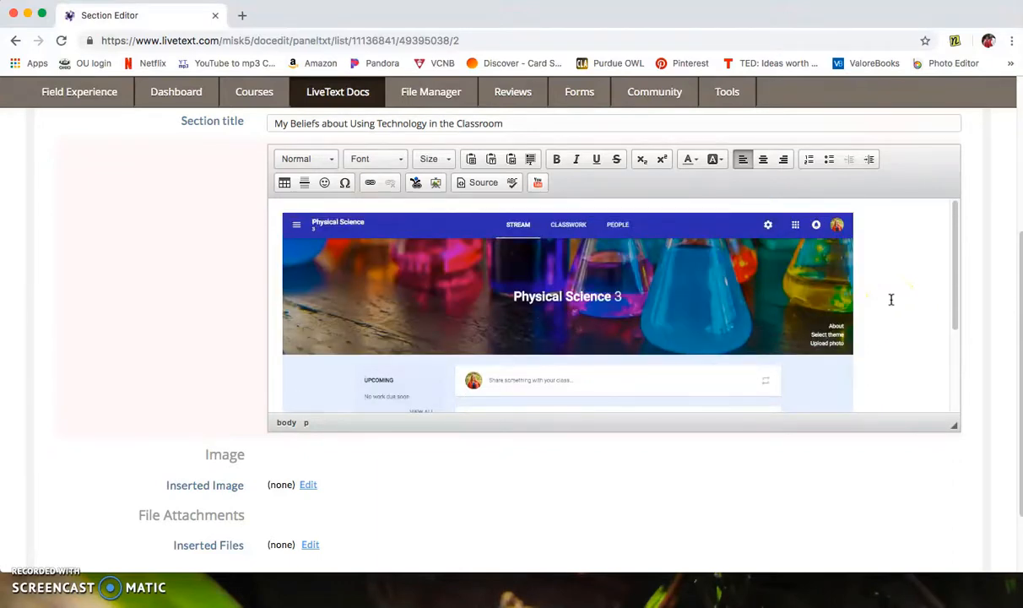
scroll(891, 299, "down", 3)
Delete the inserted Physical Science screenshot from the section text
left_click(811, 321)
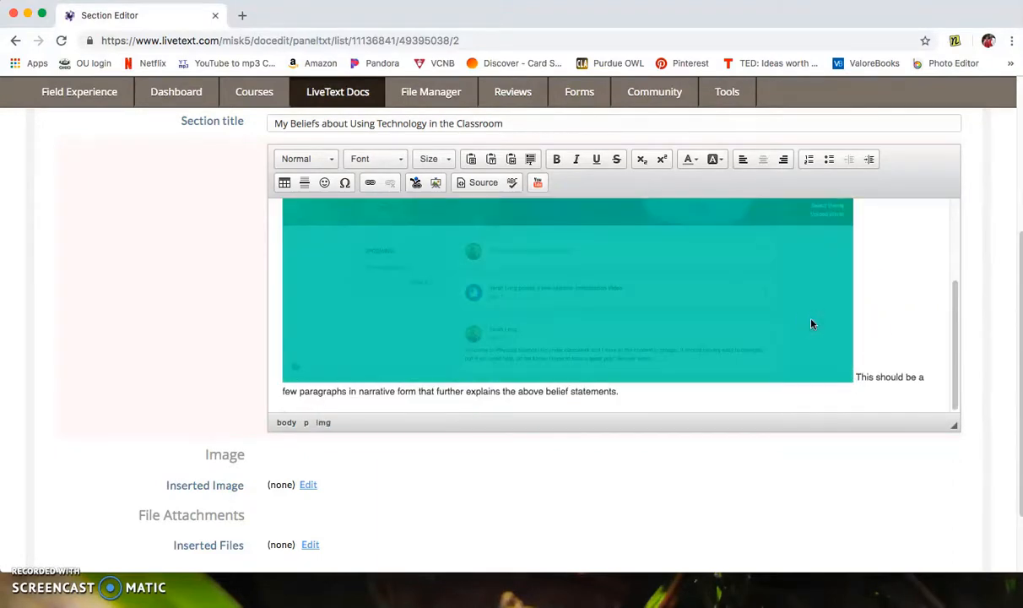
key("BackSpace")
scroll(811, 324, "up", 2)
left_click(773, 319)
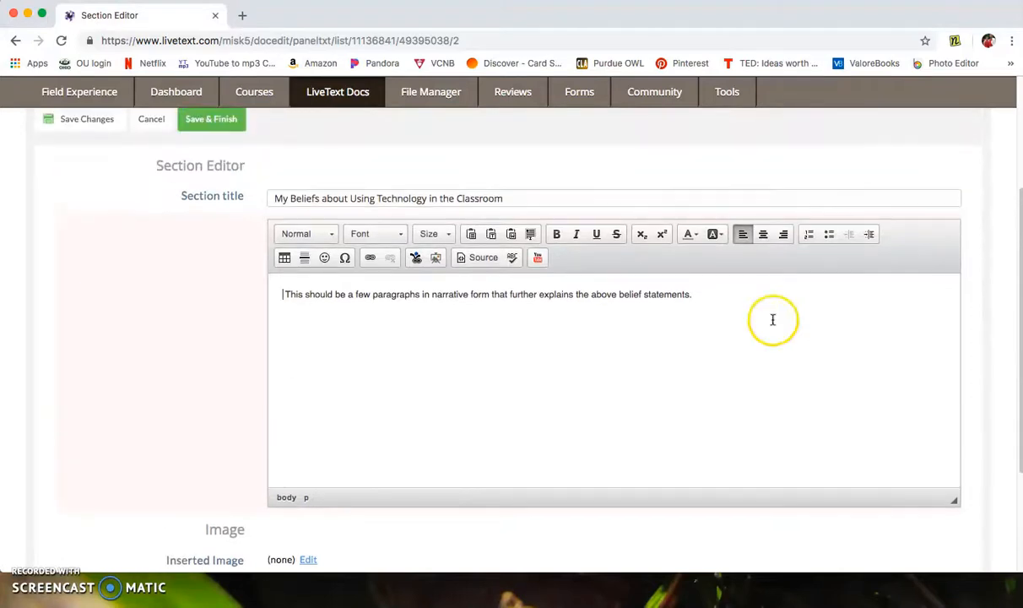
left_click(437, 260)
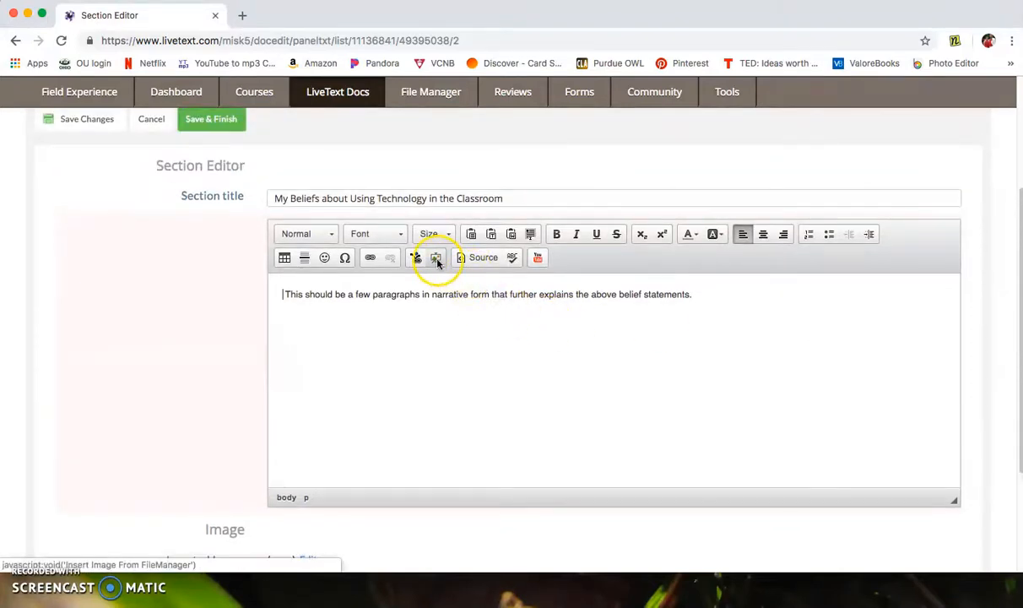
left_click(722, 168)
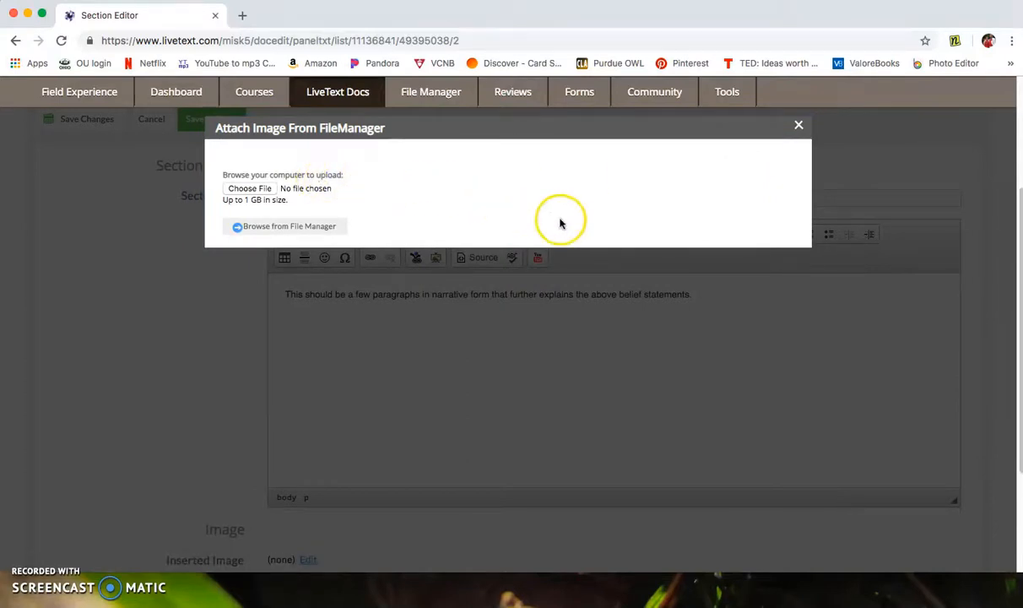
left_click(798, 125)
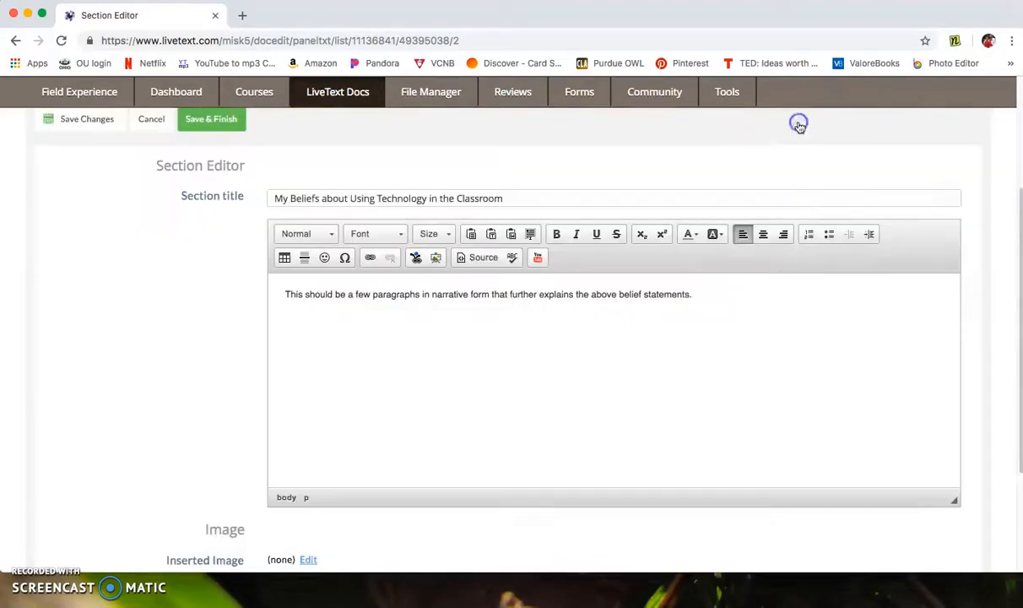
Bring up the computer's file chooser for uploading a new image, and cancel it without choosing a file
left_click(436, 258)
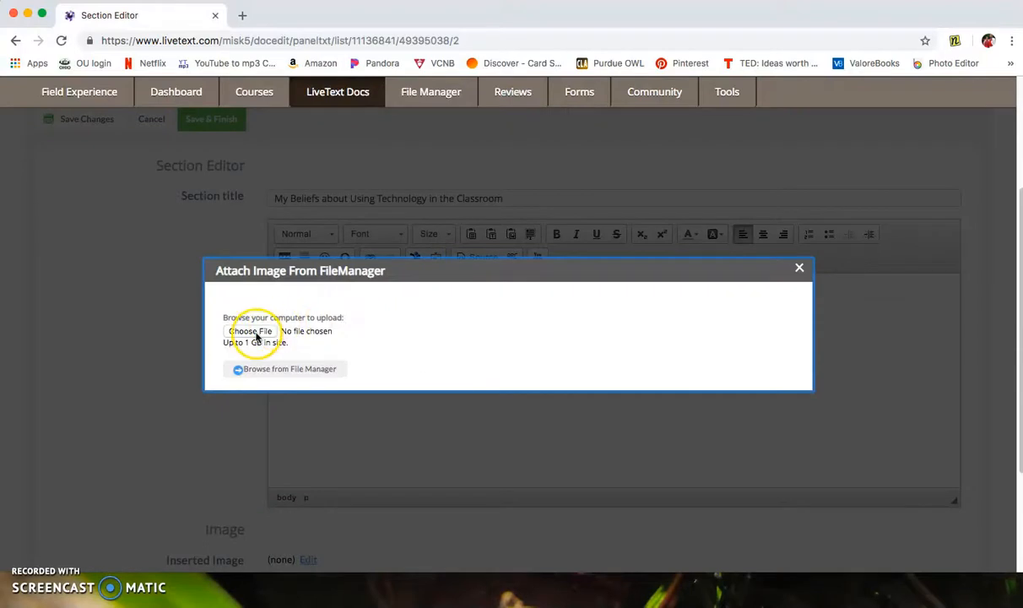
left_click(258, 363)
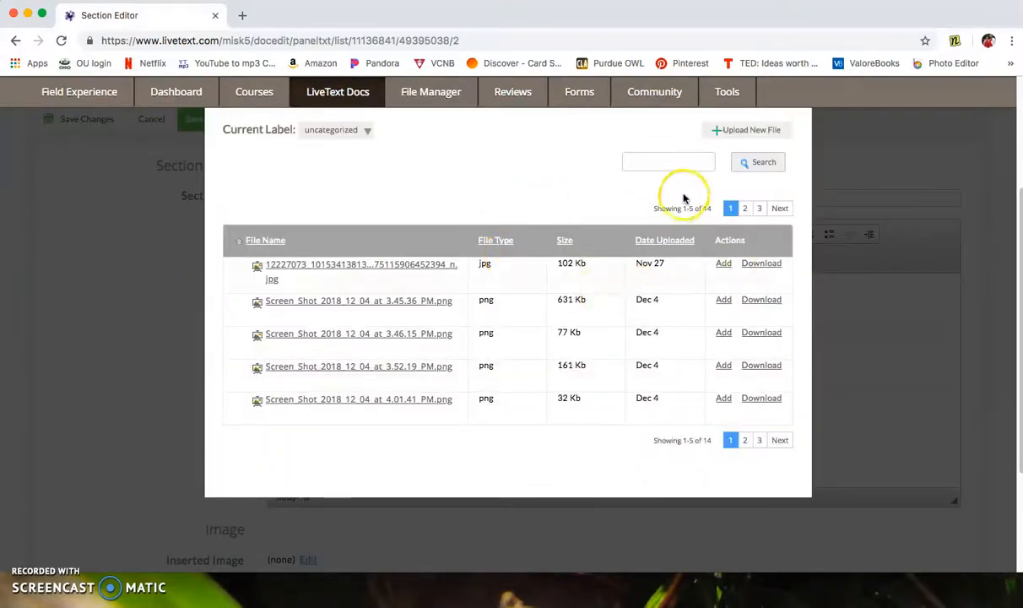
left_click(752, 135)
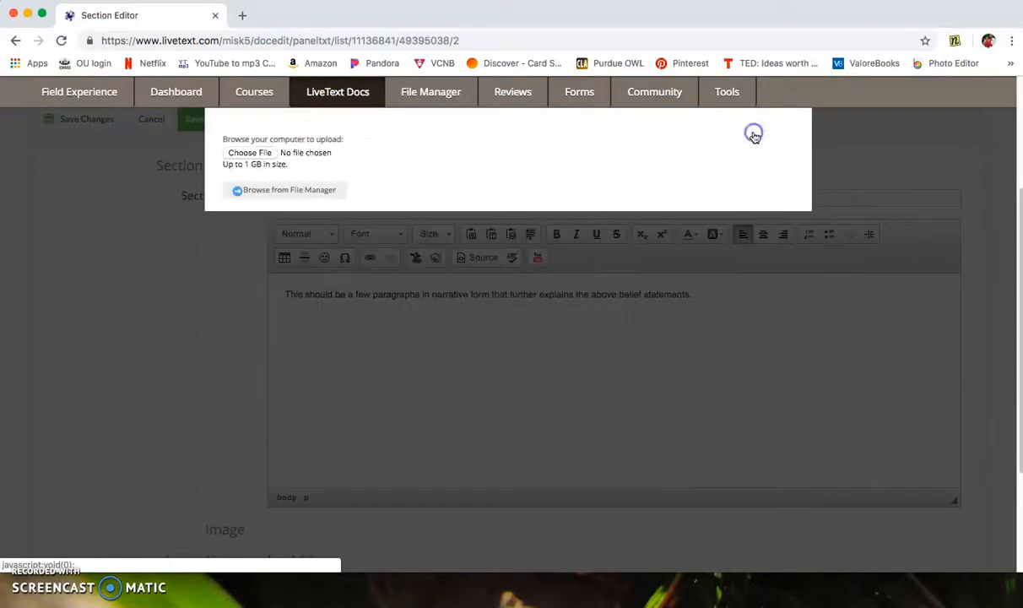
left_click(263, 154)
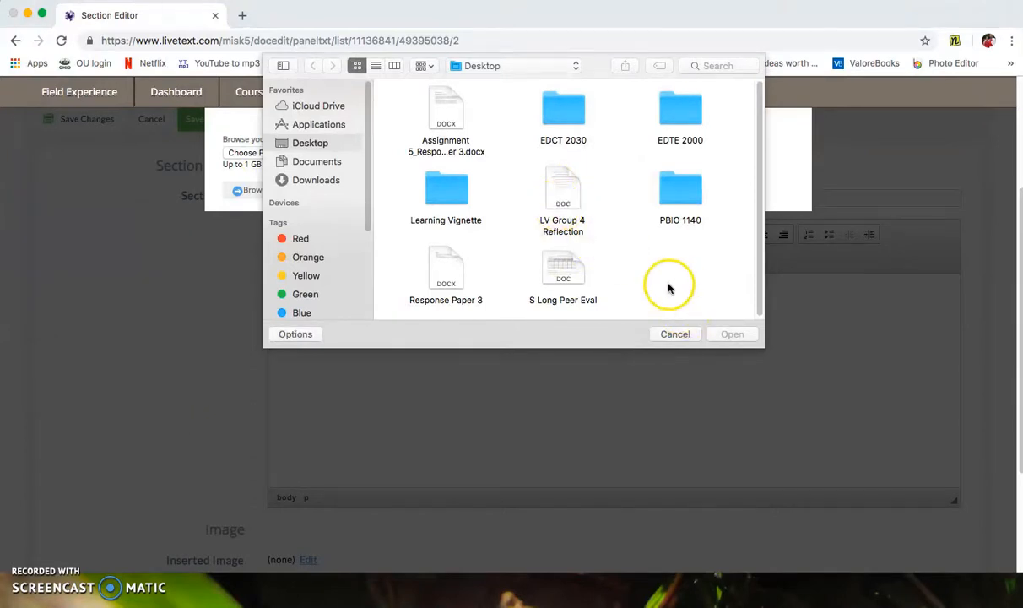
left_click(675, 334)
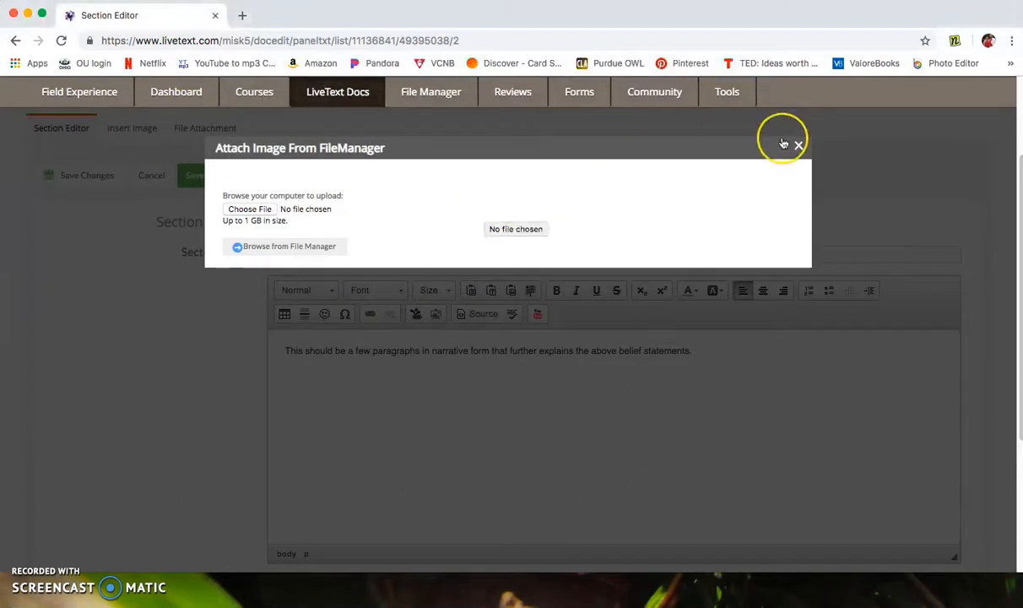
left_click(798, 150)
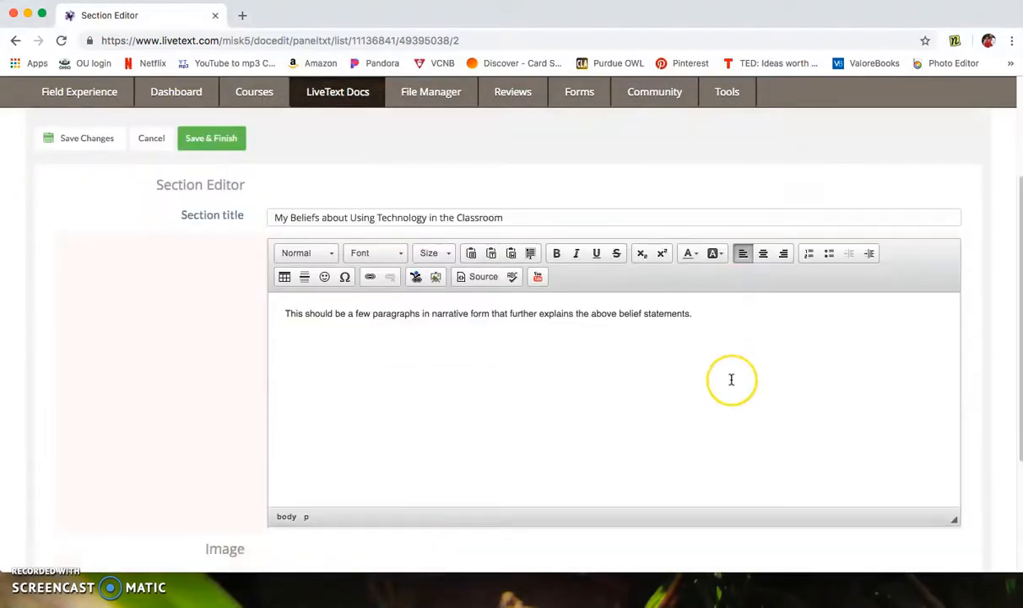
Open the section's file attachments, look through the files stored in File Manager, and bring up the form for uploading a new file
scroll(732, 379, "down", 5)
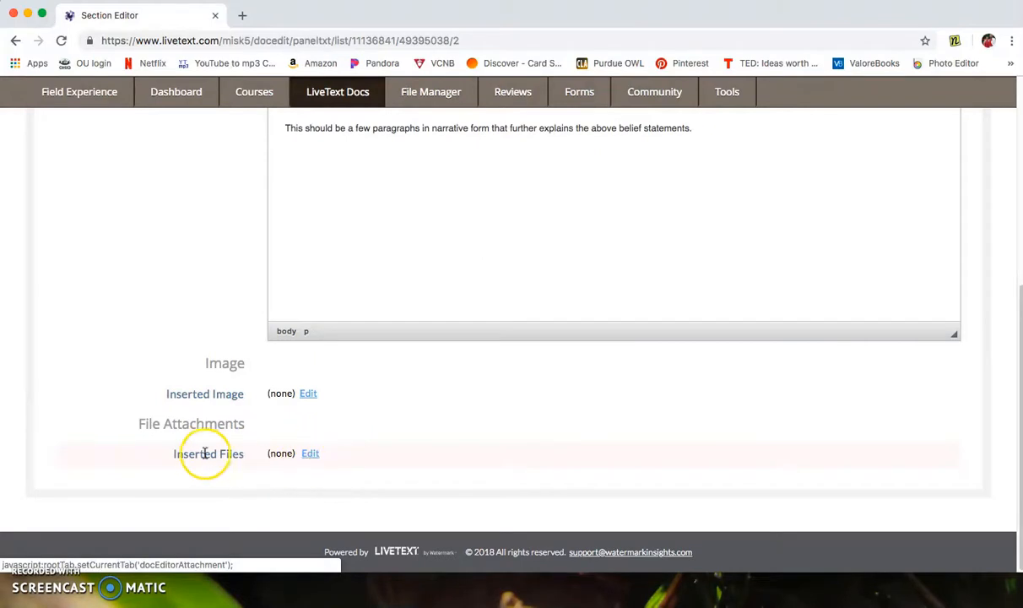
left_click(312, 453)
scroll(316, 456, "down", 5)
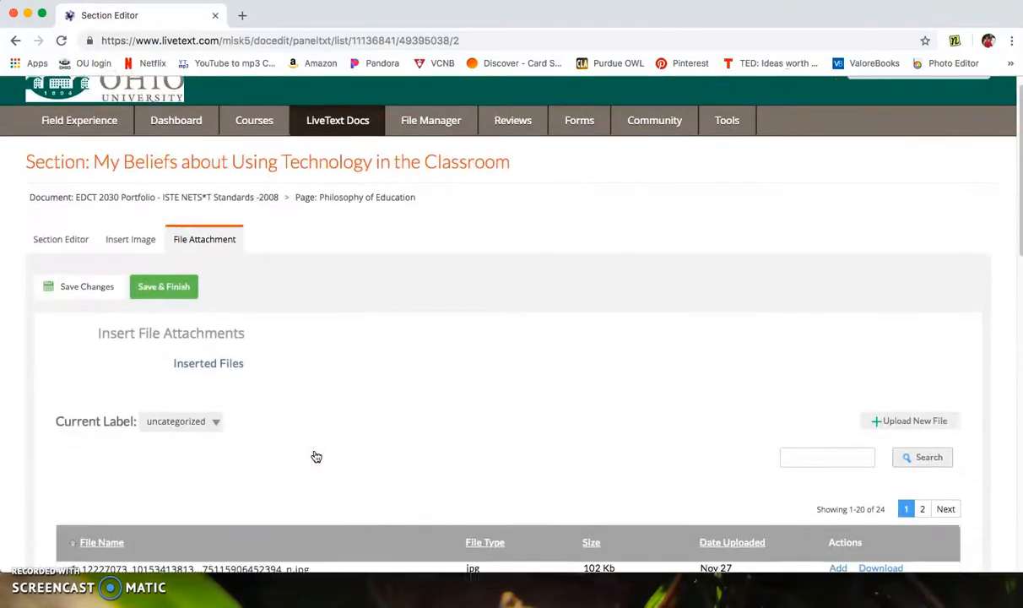
scroll(316, 456, "down", 1)
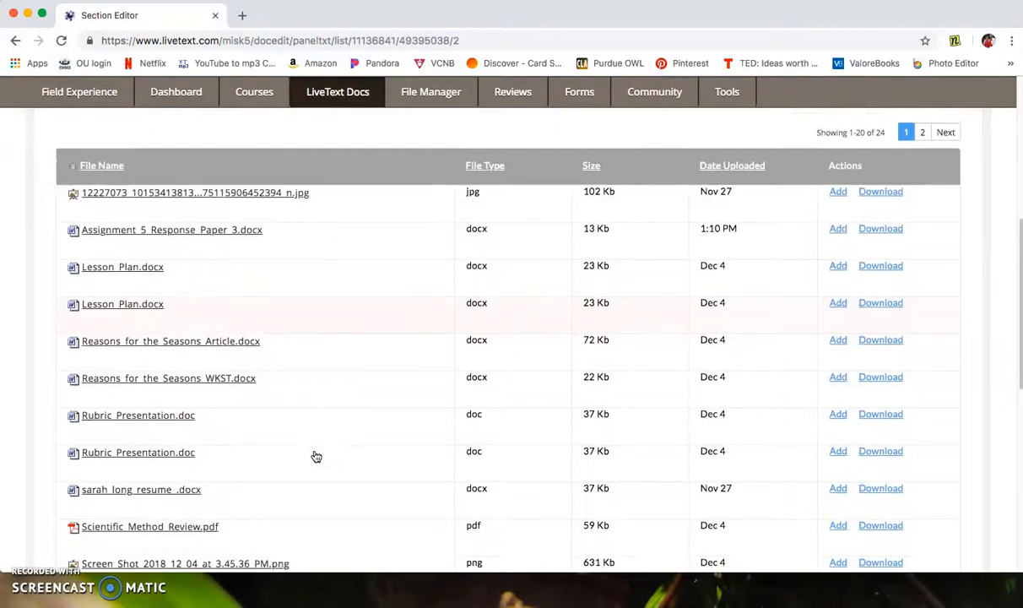
scroll(316, 456, "down", 2)
scroll(316, 456, "down", 3)
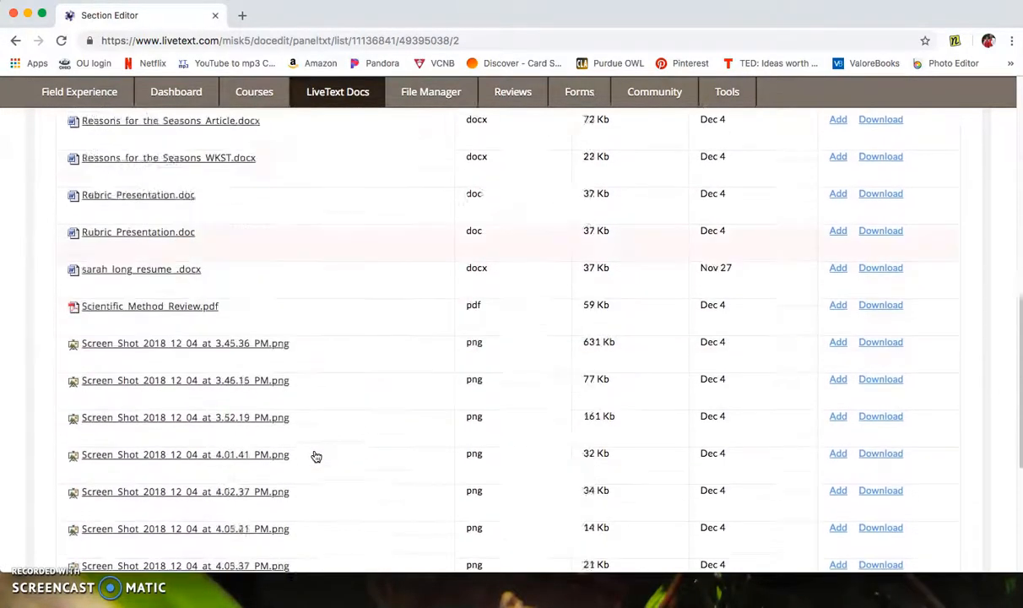
scroll(316, 456, "up", 3)
scroll(795, 366, "up", 2)
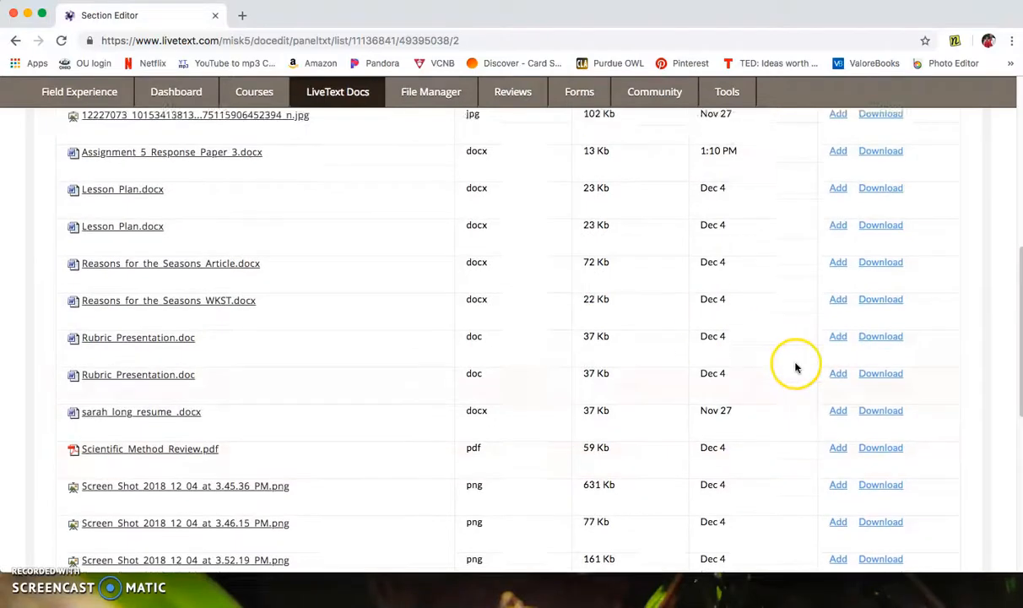
scroll(794, 247, "up", 4)
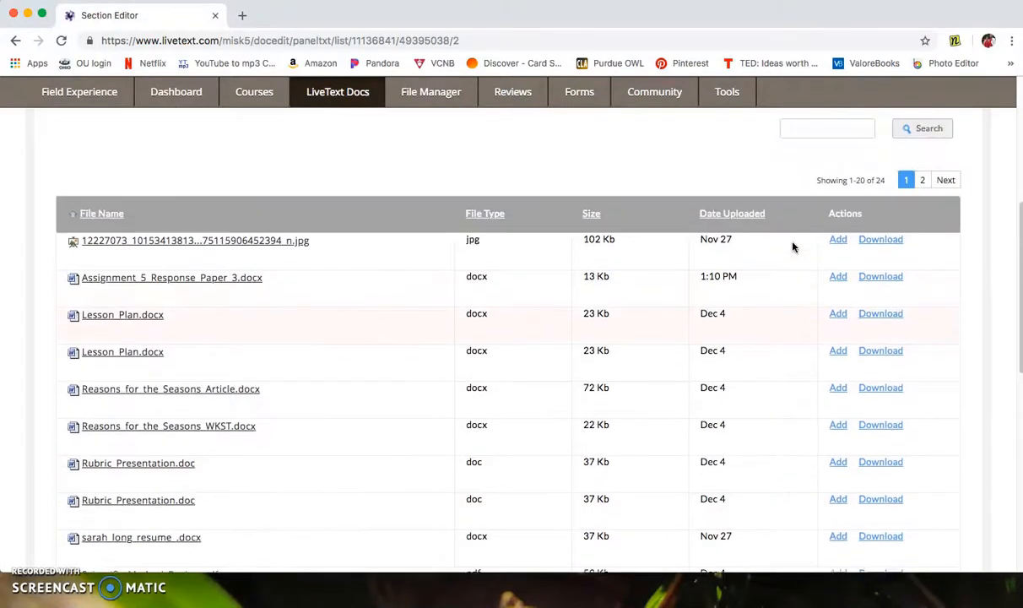
left_click(894, 186)
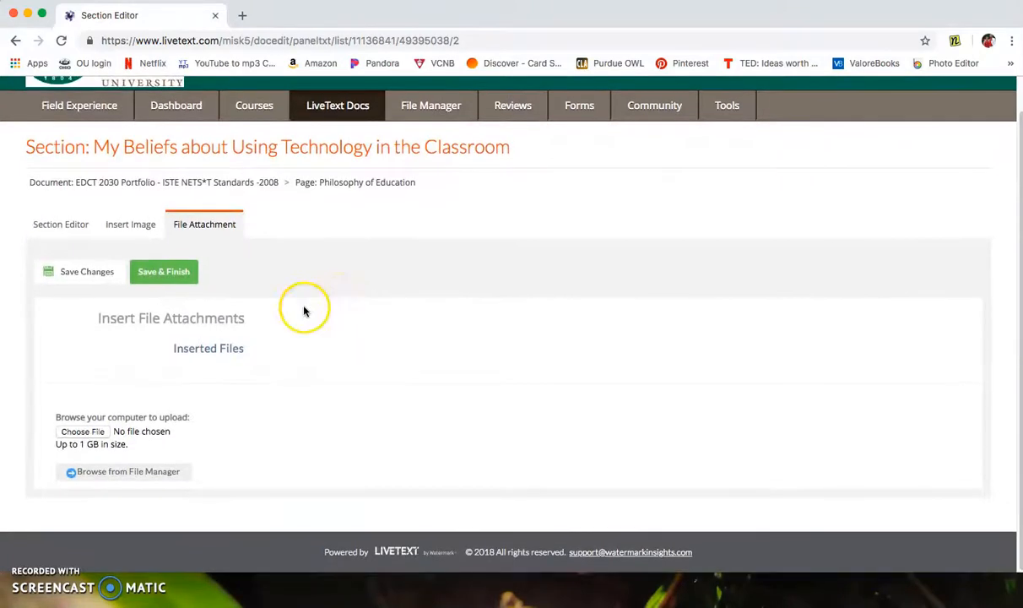
Upload the Assignment 5 Response Paper 3 document from the Desktop as a file attachment to the section and save the changes
left_click(73, 434)
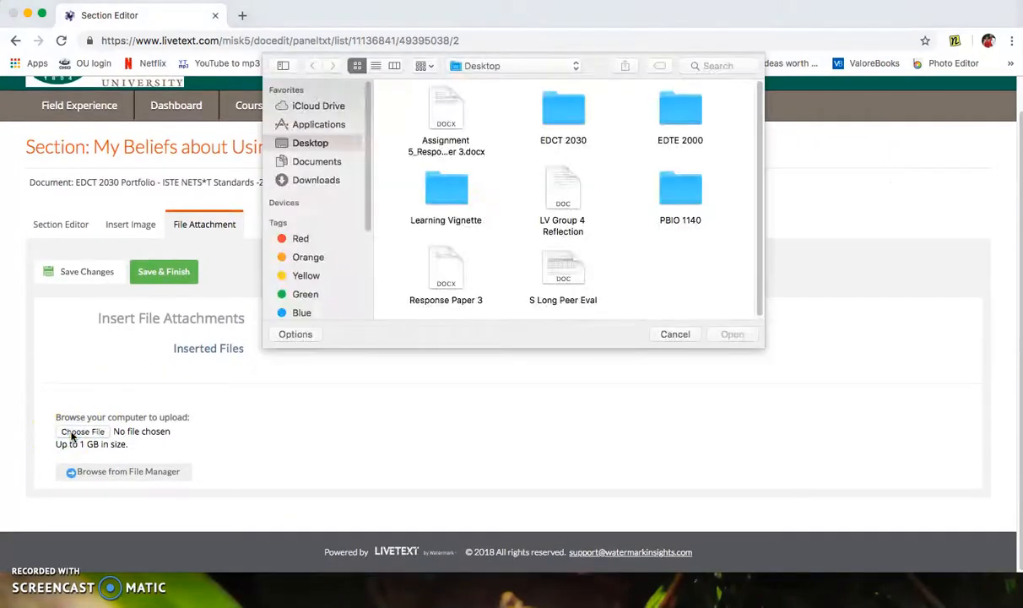
double_click(448, 100)
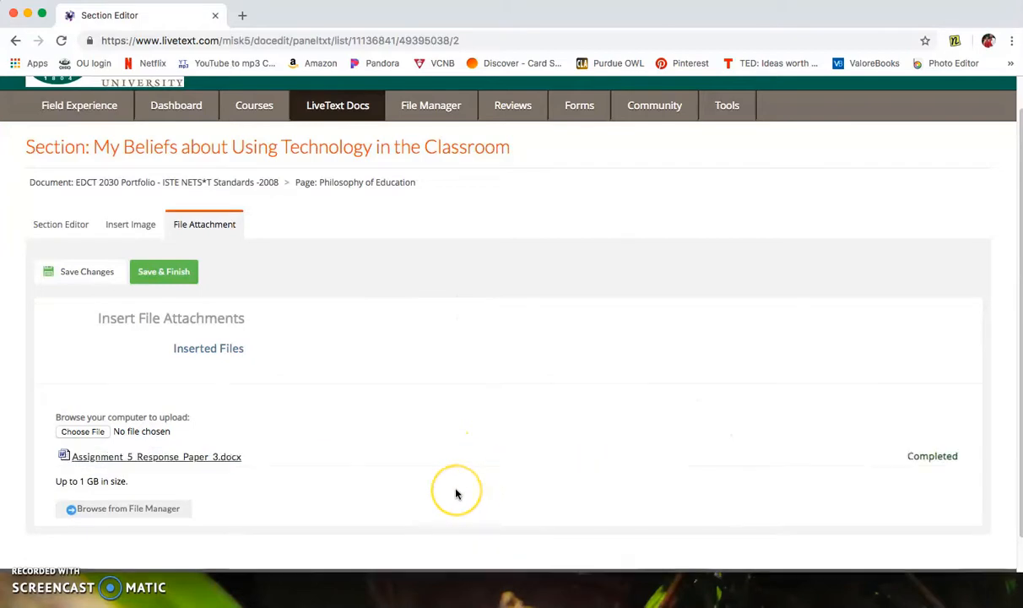
scroll(457, 494, "down", 1)
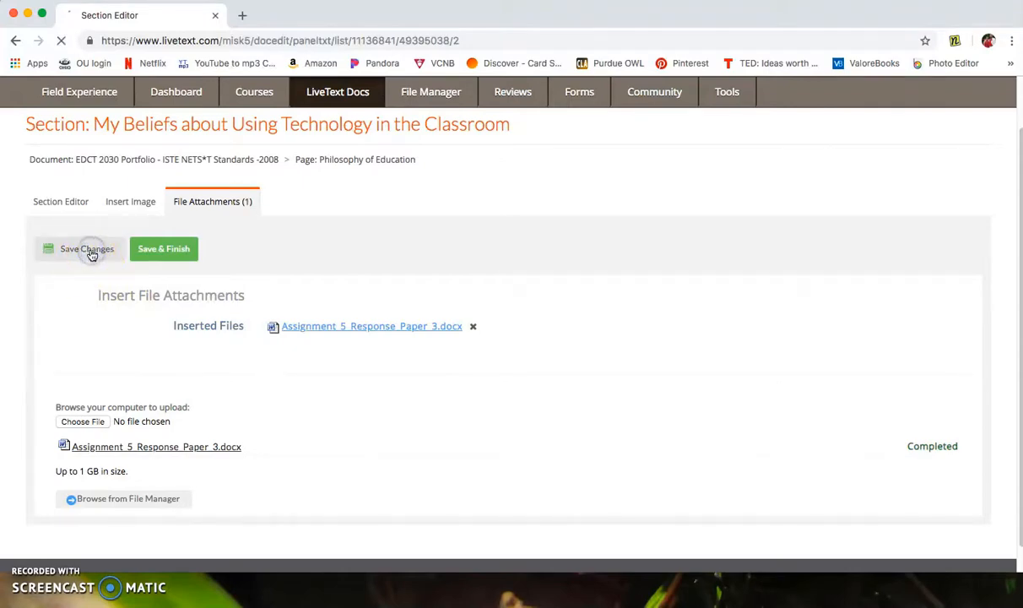
scroll(633, 346, "down", 5)
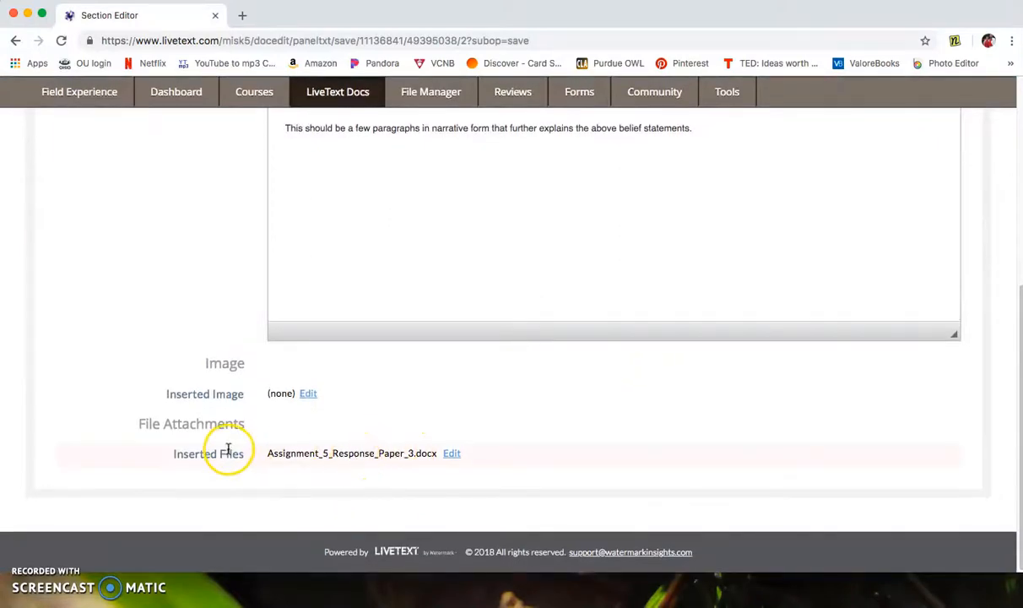
Return to the Philosophy of Education page and check how the attachment is displayed beneath the section text
scroll(495, 450, "up", 3)
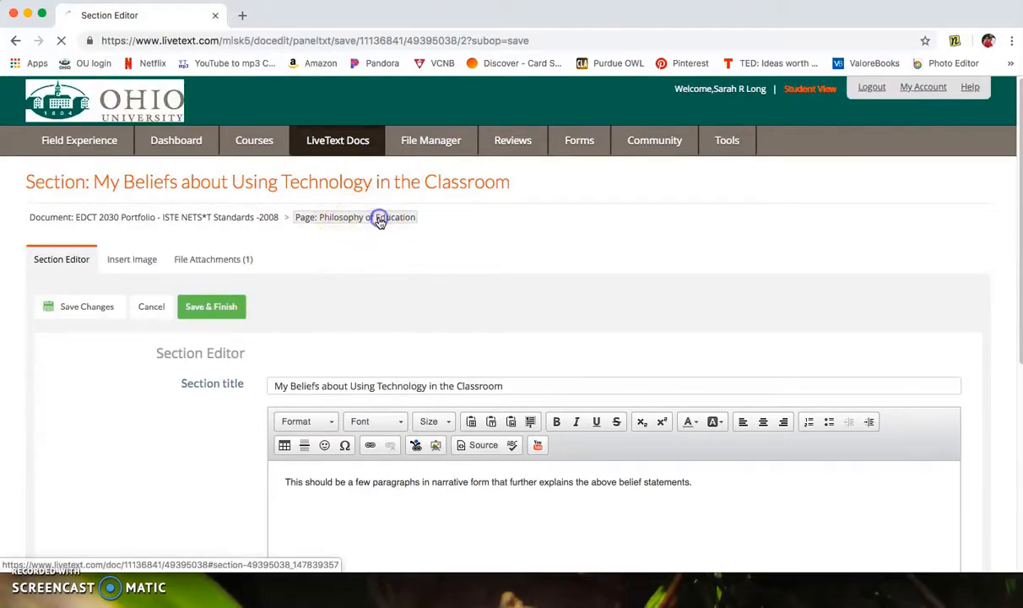
left_click(379, 218)
scroll(951, 441, "down", 1)
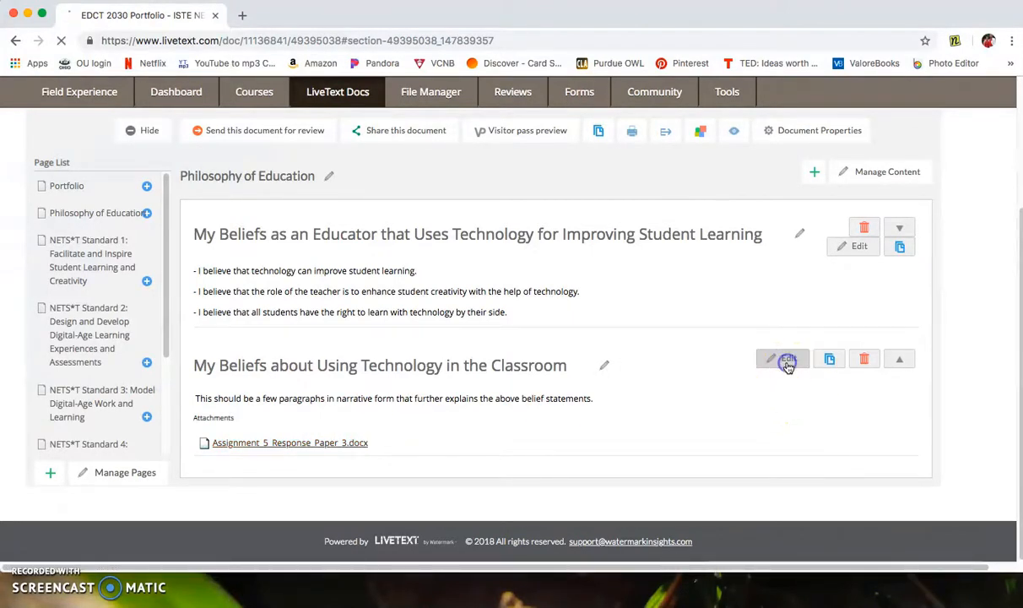
Remove Assignment_5_Response_Paper_3.docx from the file attachments of the My Beliefs about Using Technology in the Classroom section and save the changes
scroll(498, 441, "down", 5)
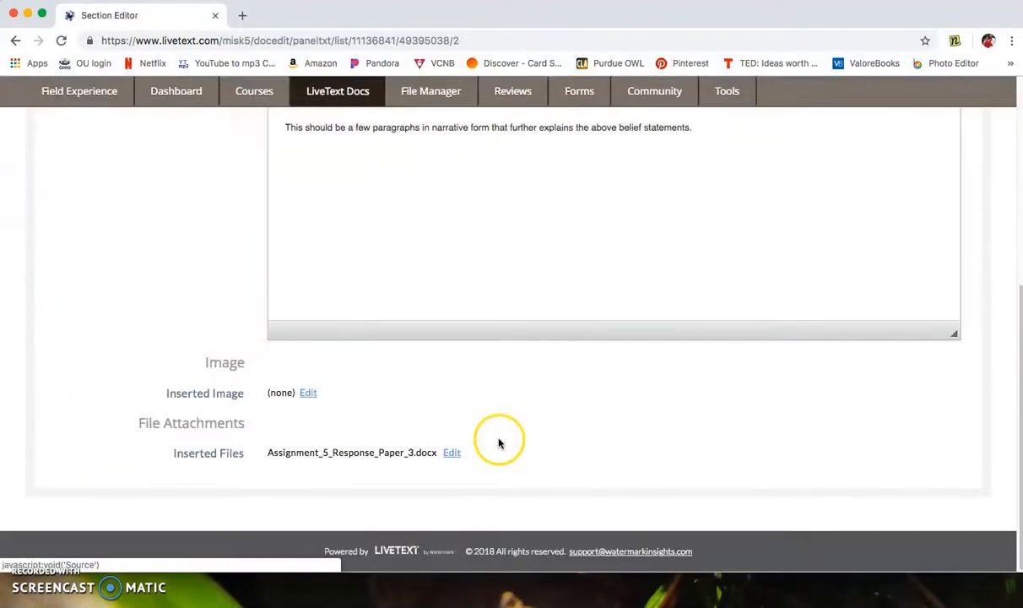
left_click(450, 456)
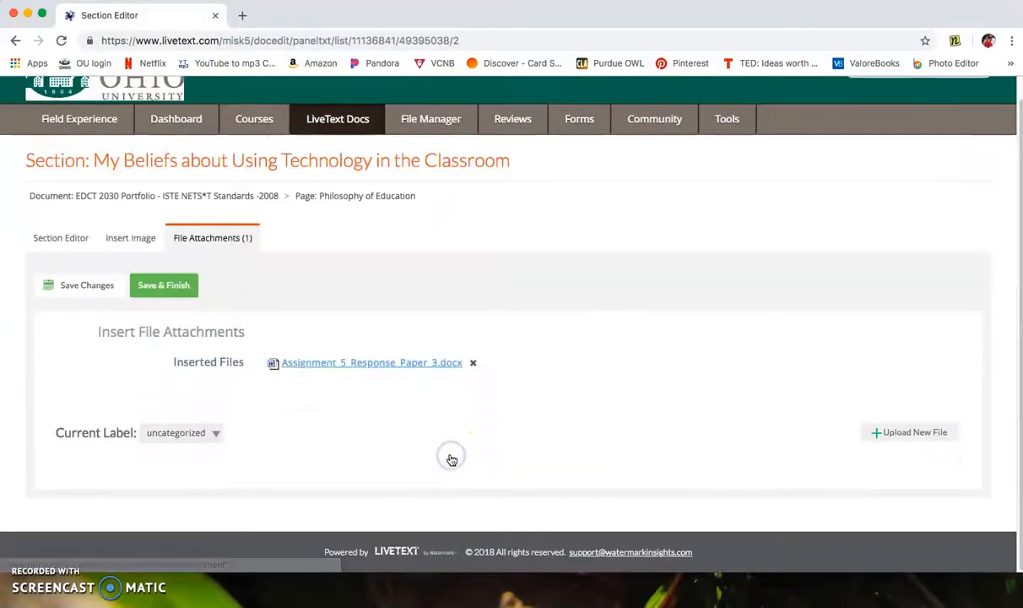
left_click(474, 366)
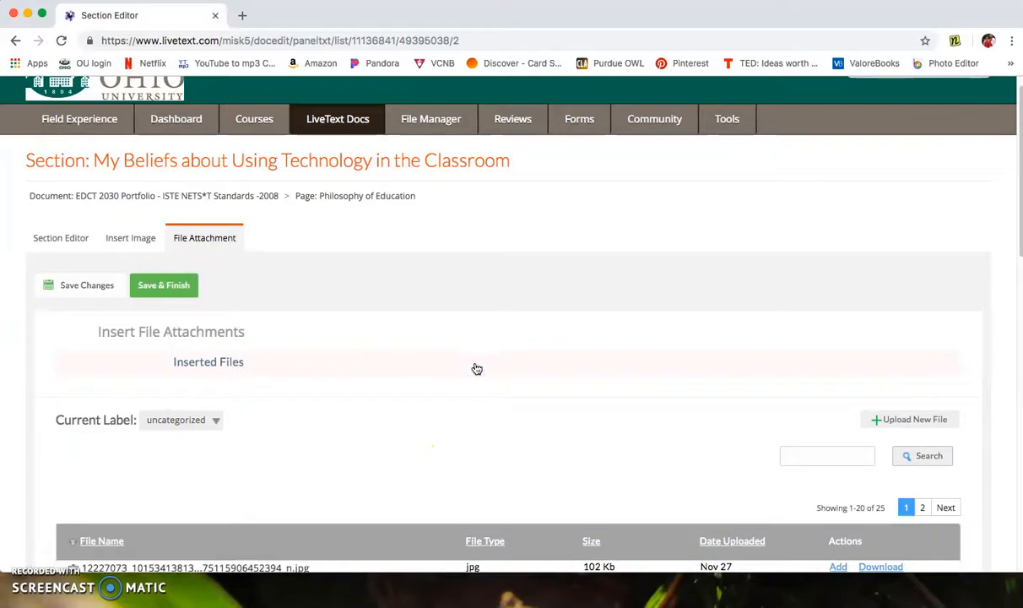
scroll(487, 472, "down", 4)
scroll(487, 473, "up", 5)
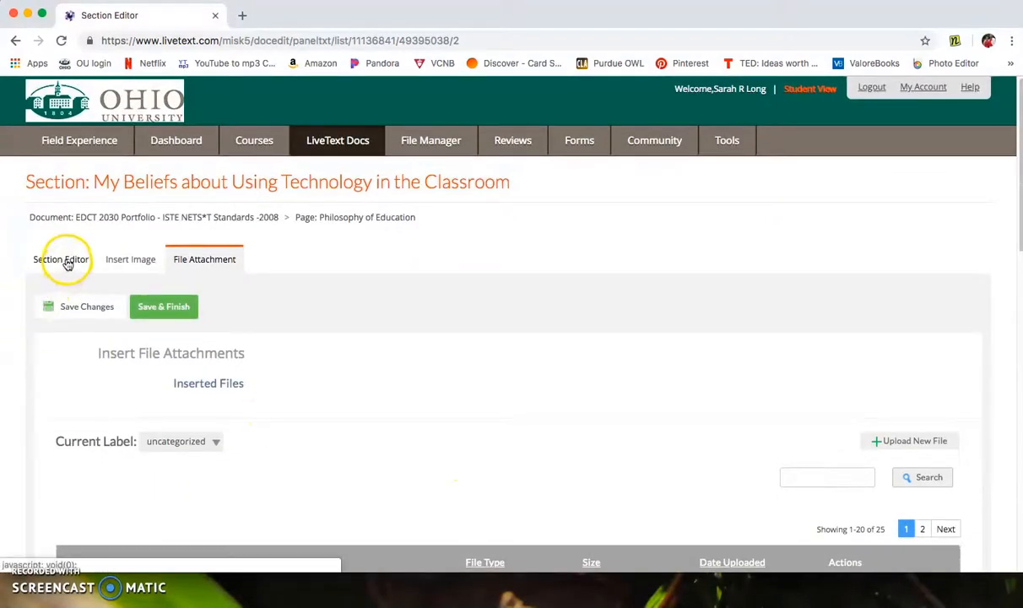
left_click(86, 308)
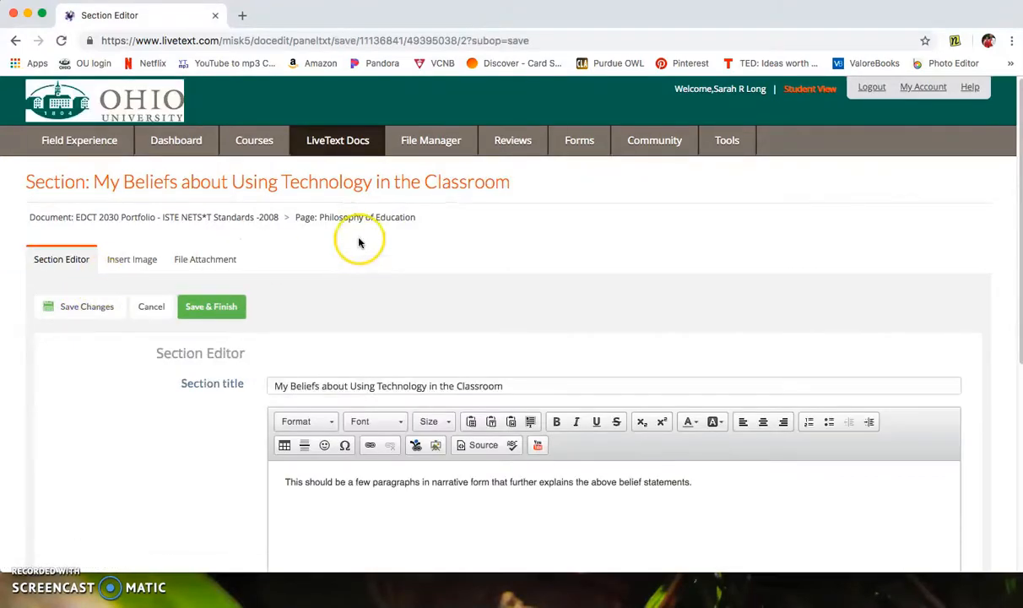
scroll(358, 242, "down", 5)
scroll(358, 242, "up", 5)
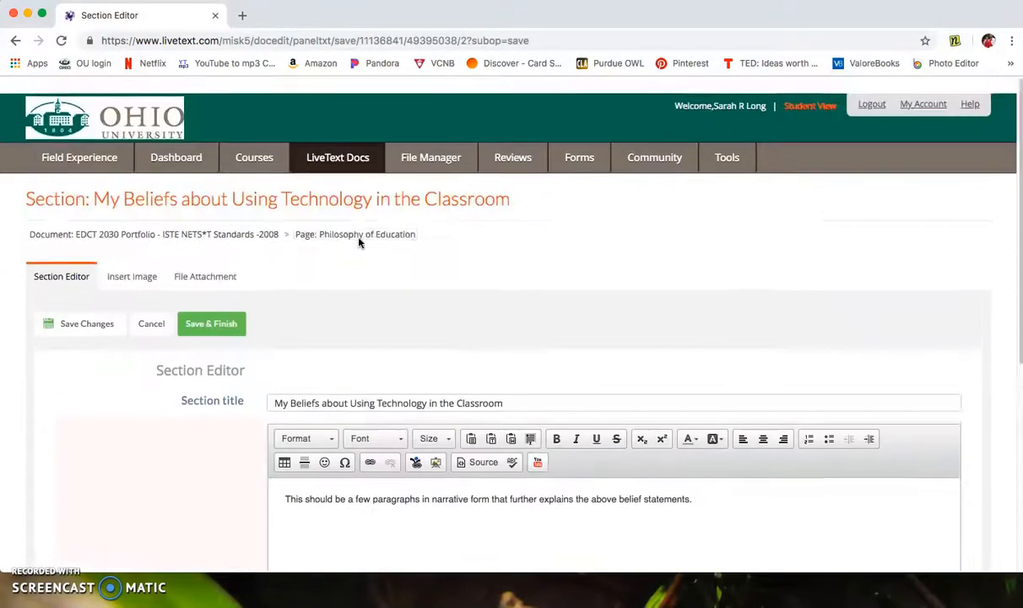
left_click(89, 309)
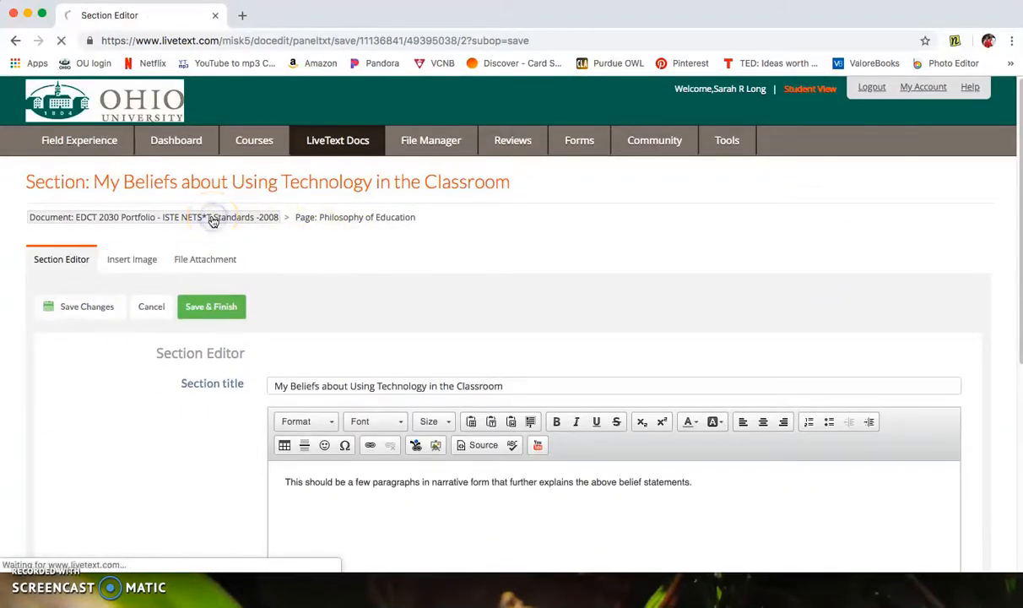
Return to the EDCT 2030 Portfolio document, look over its Introduction and view the options for sharing the document without adding anyone
scroll(583, 363, "down", 5)
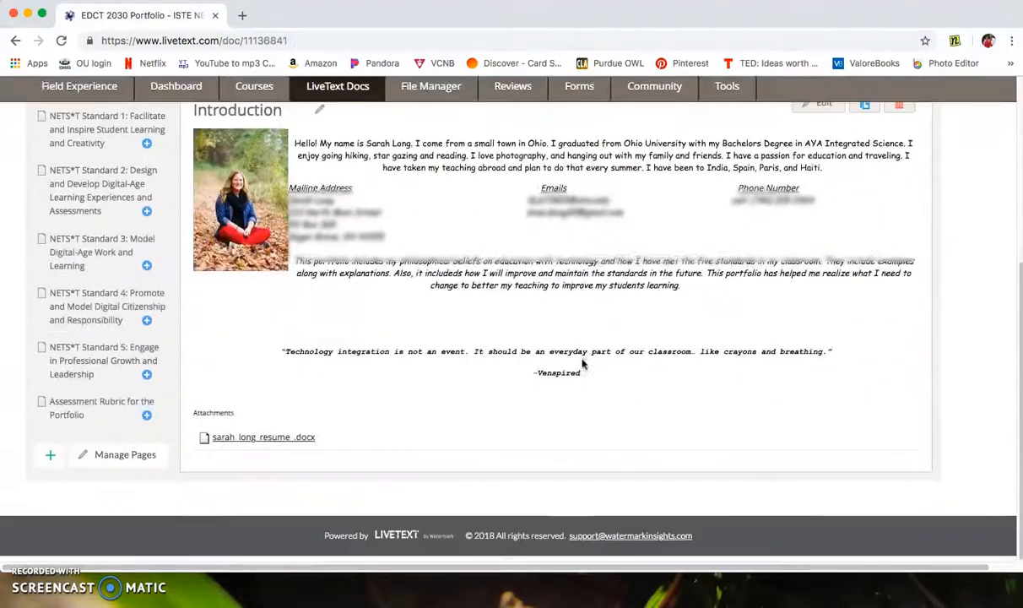
scroll(583, 363, "up", 3)
scroll(583, 363, "down", 1)
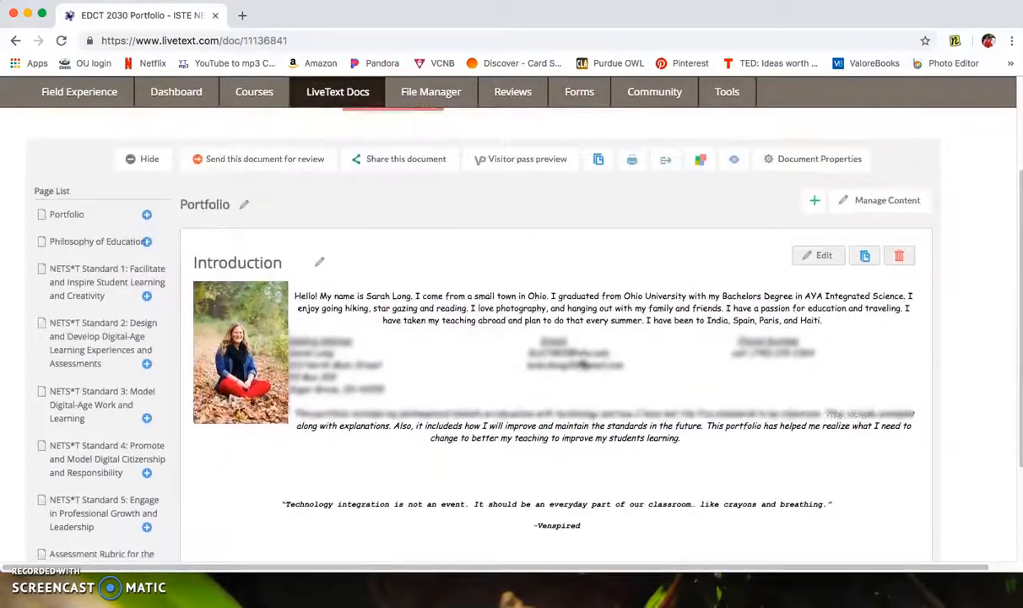
left_click(413, 153)
left_click(415, 270)
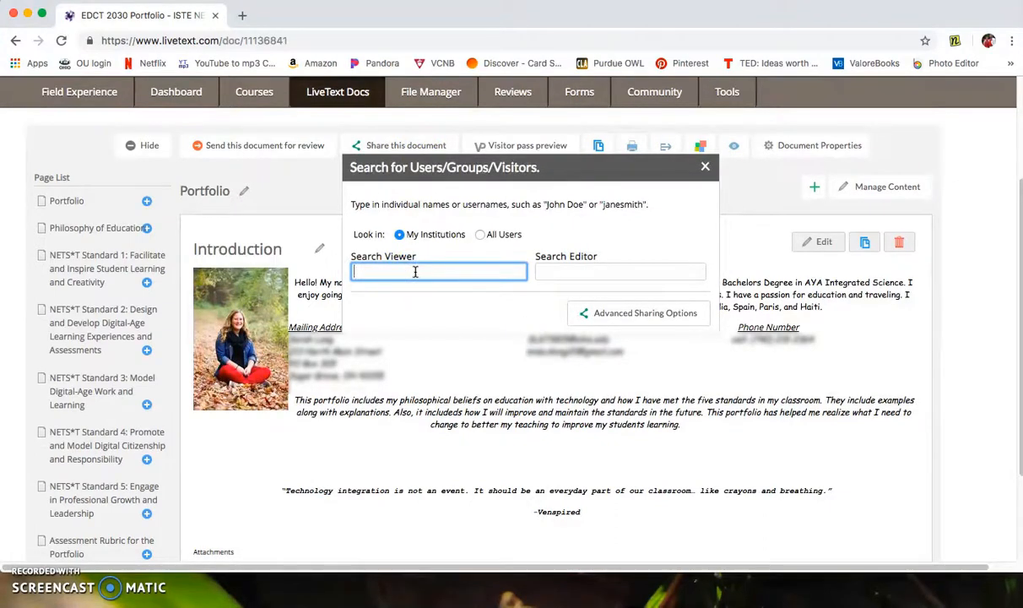
left_click(703, 165)
Open the EDCT 2030 Technology Portfolio assignment in the course and examine its attachment, comment and submission options
scroll(400, 321, "up", 2)
scroll(400, 321, "up", 2)
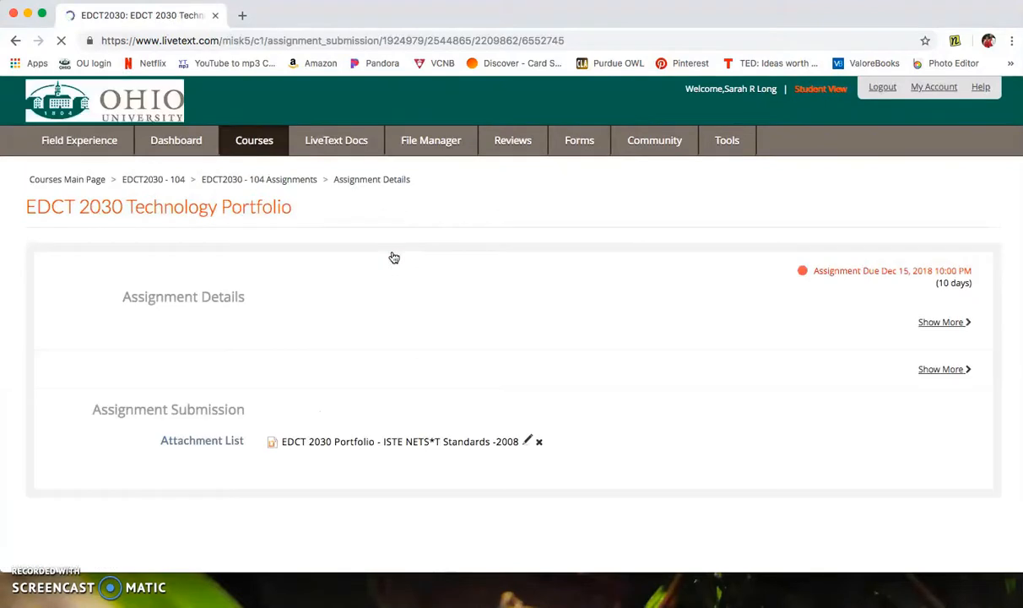
scroll(749, 354, "down", 3)
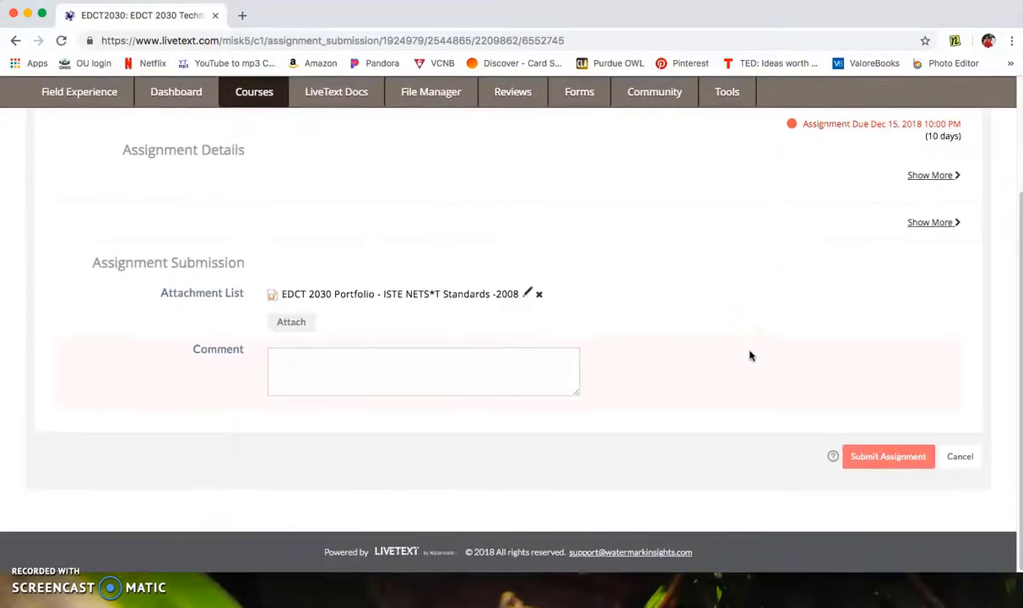
scroll(749, 355, "up", 1)
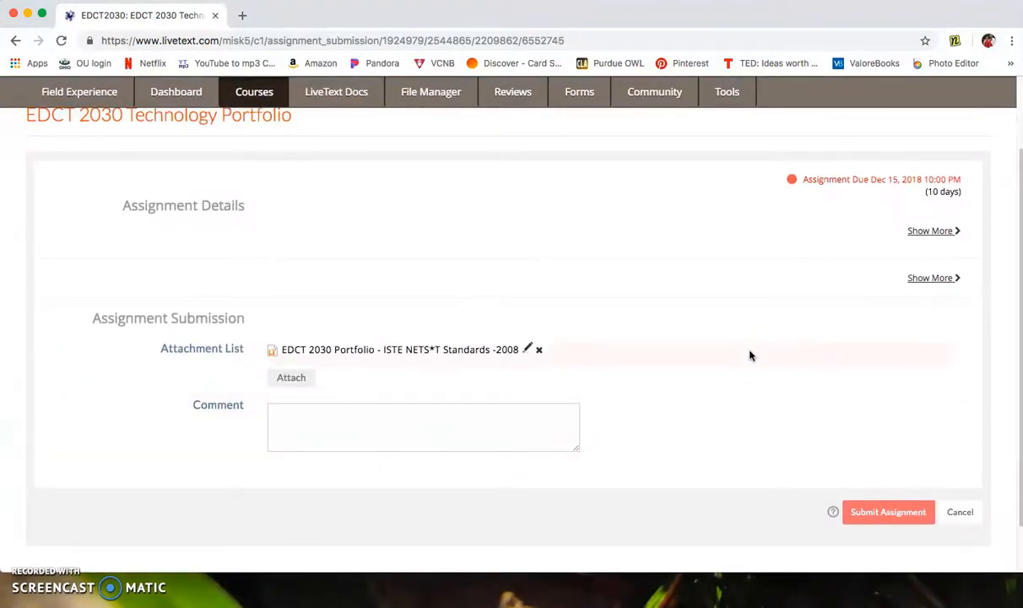
left_click(870, 512)
left_click(239, 471)
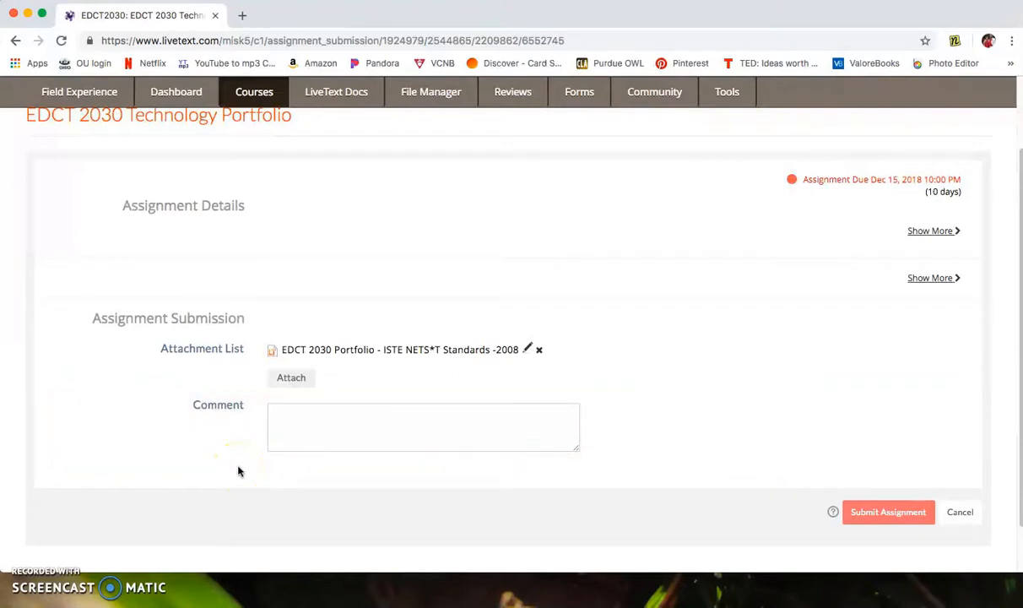